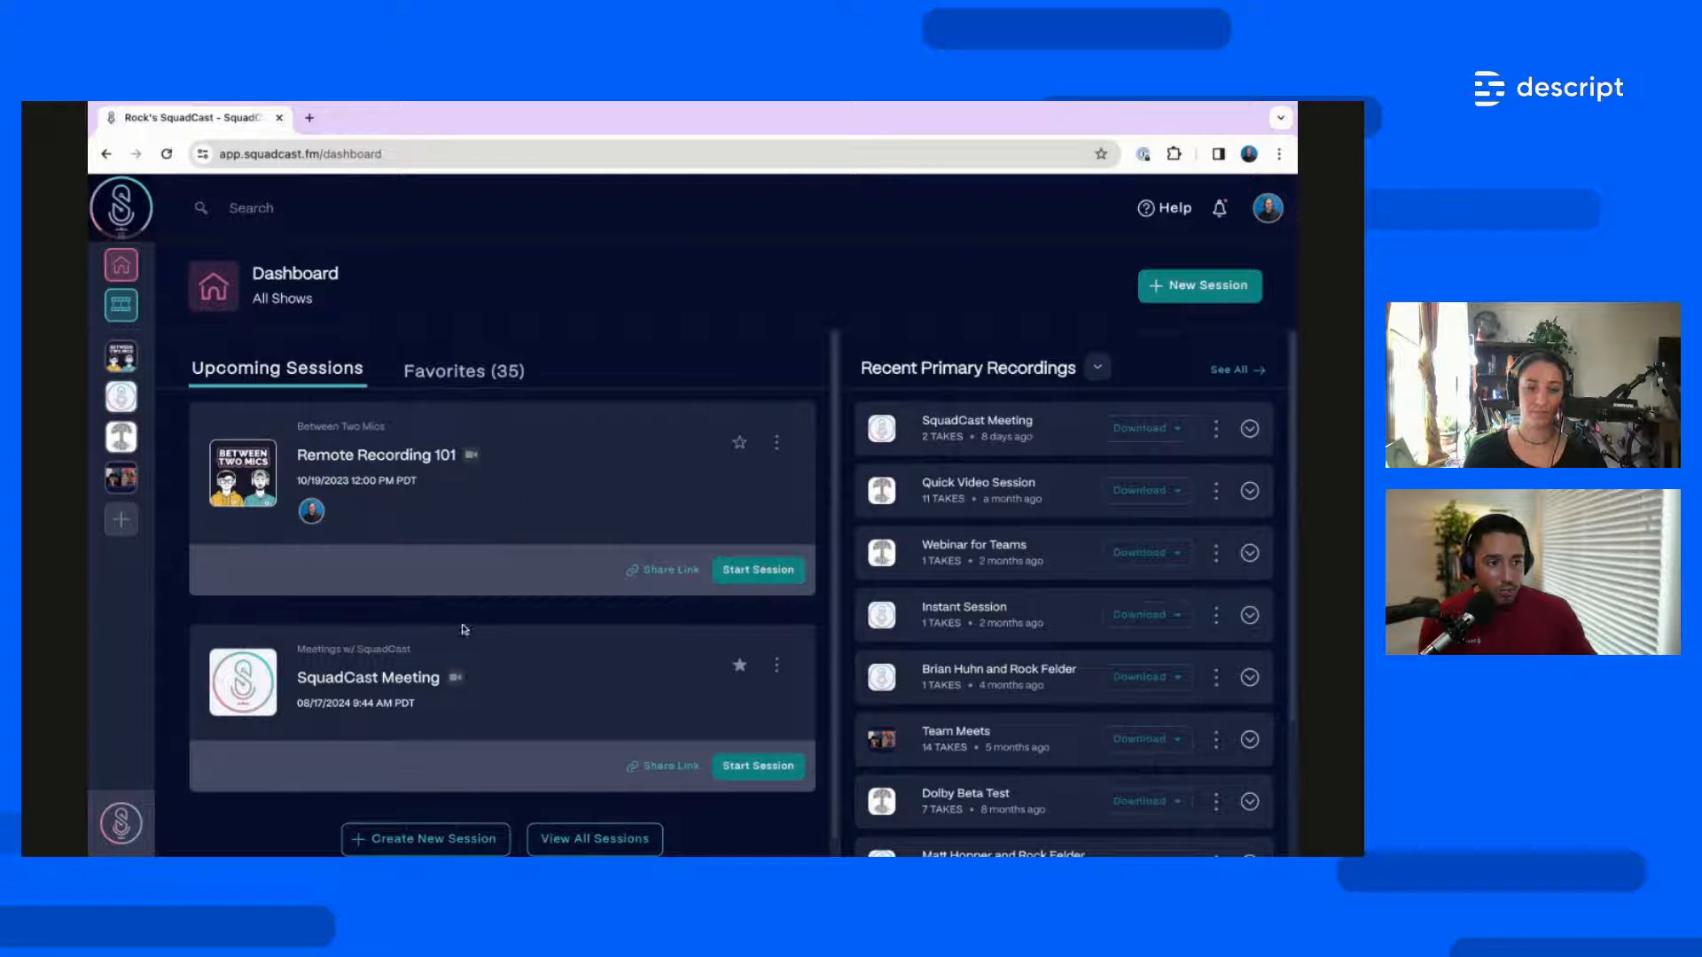
Start the upcoming Remote Recording 101 session from the dashboard
scroll(467, 630, "down", 1)
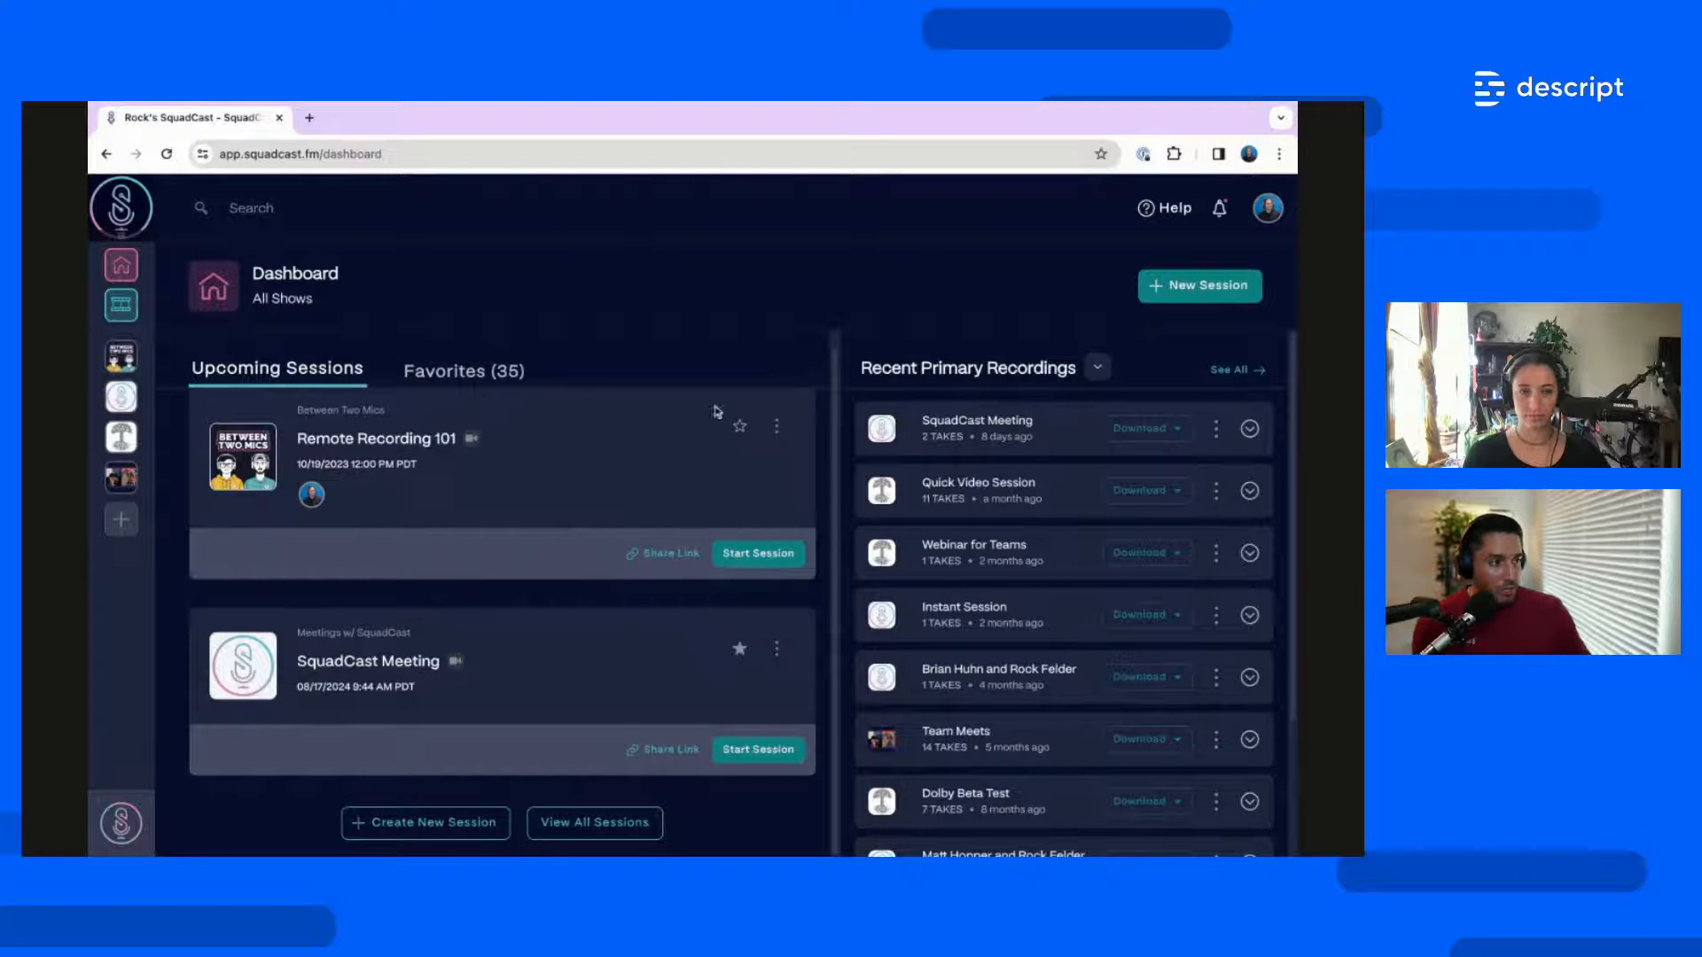
left_click(1190, 288)
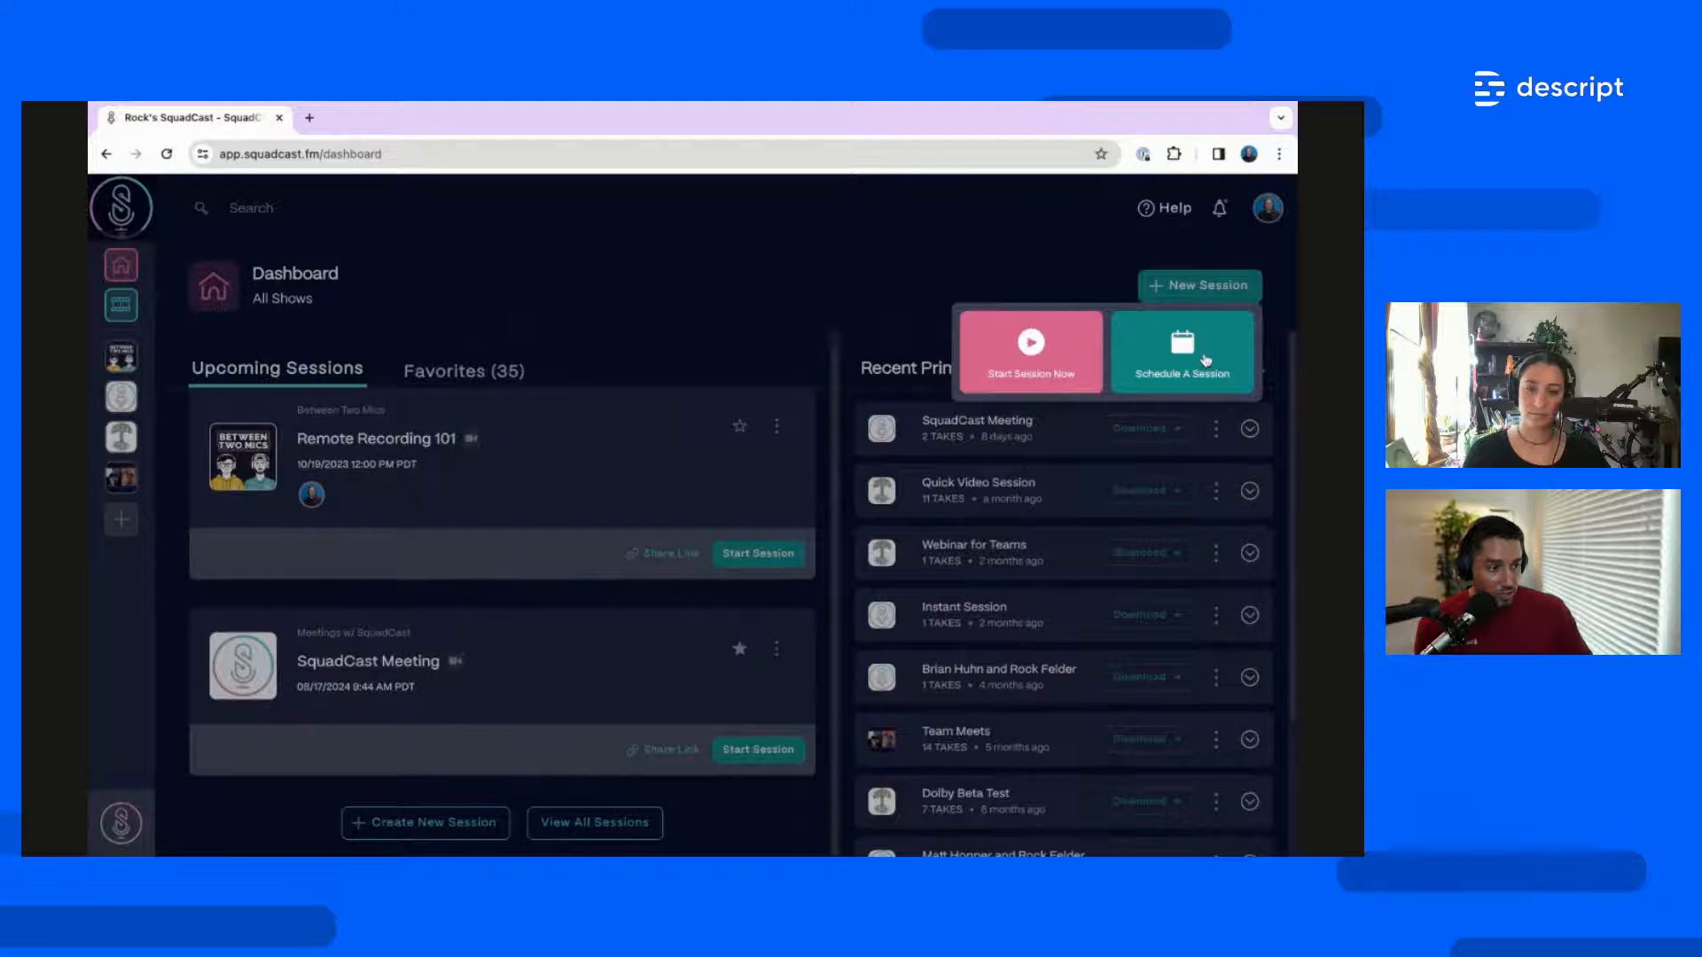
left_click(907, 221)
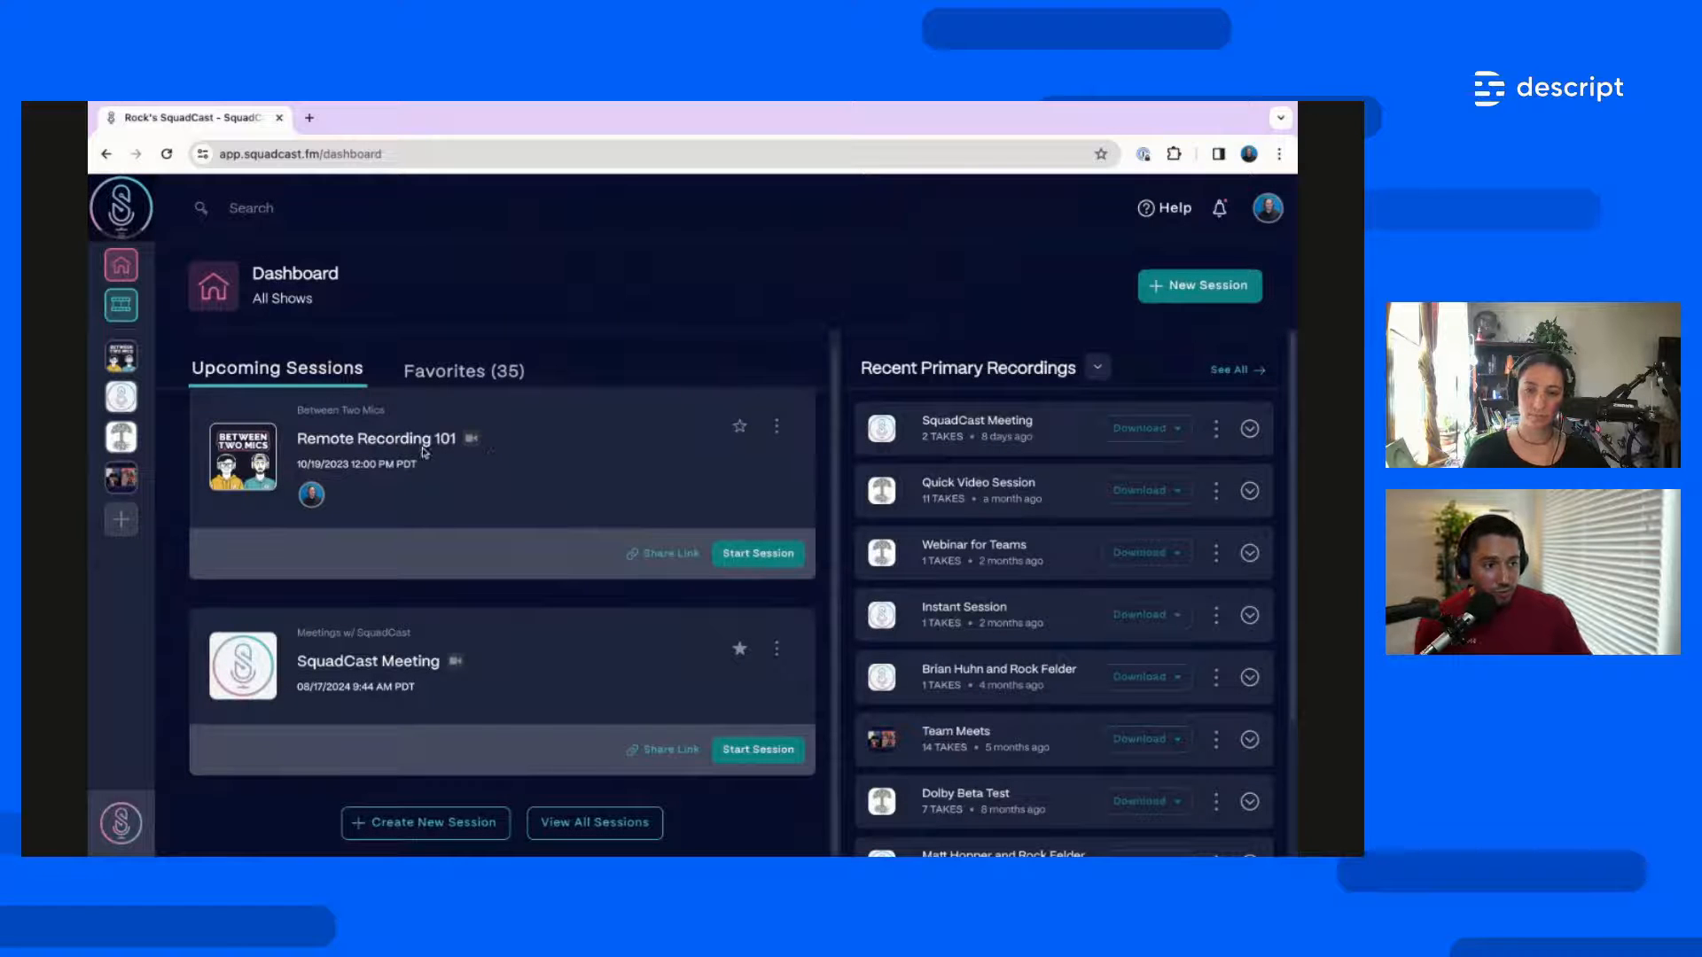
left_click(759, 554)
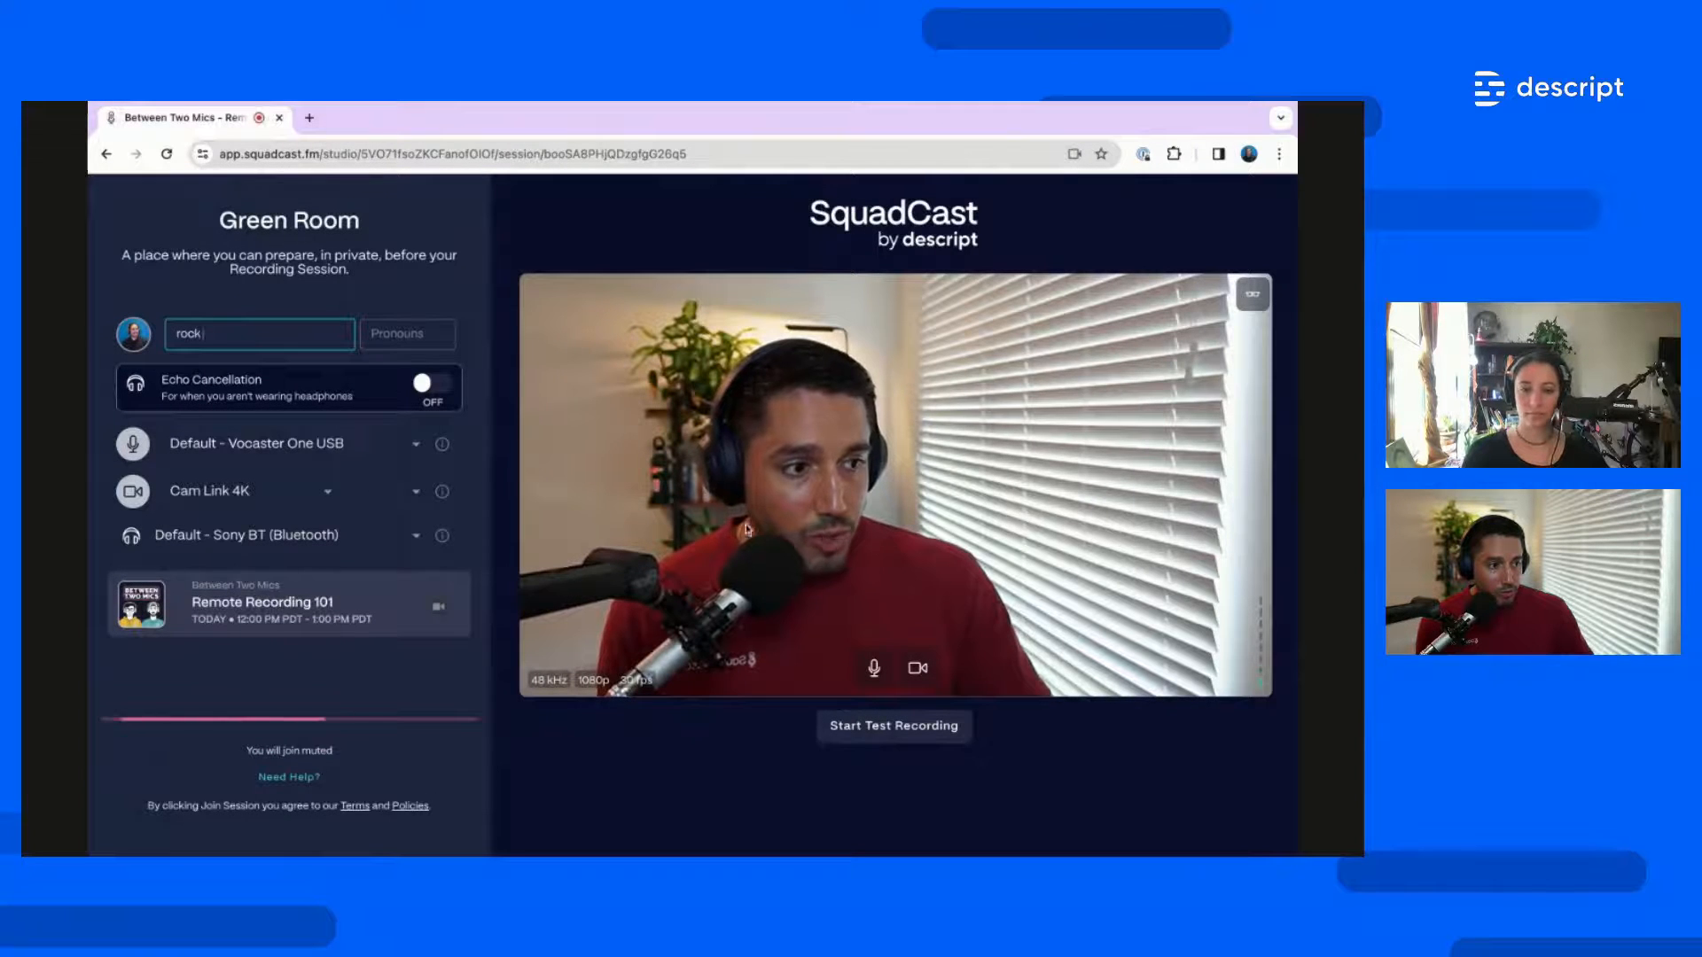
Mute the microphone in the Green Room, keep the default Vocaster One USB input, and join the session
left_click(133, 442)
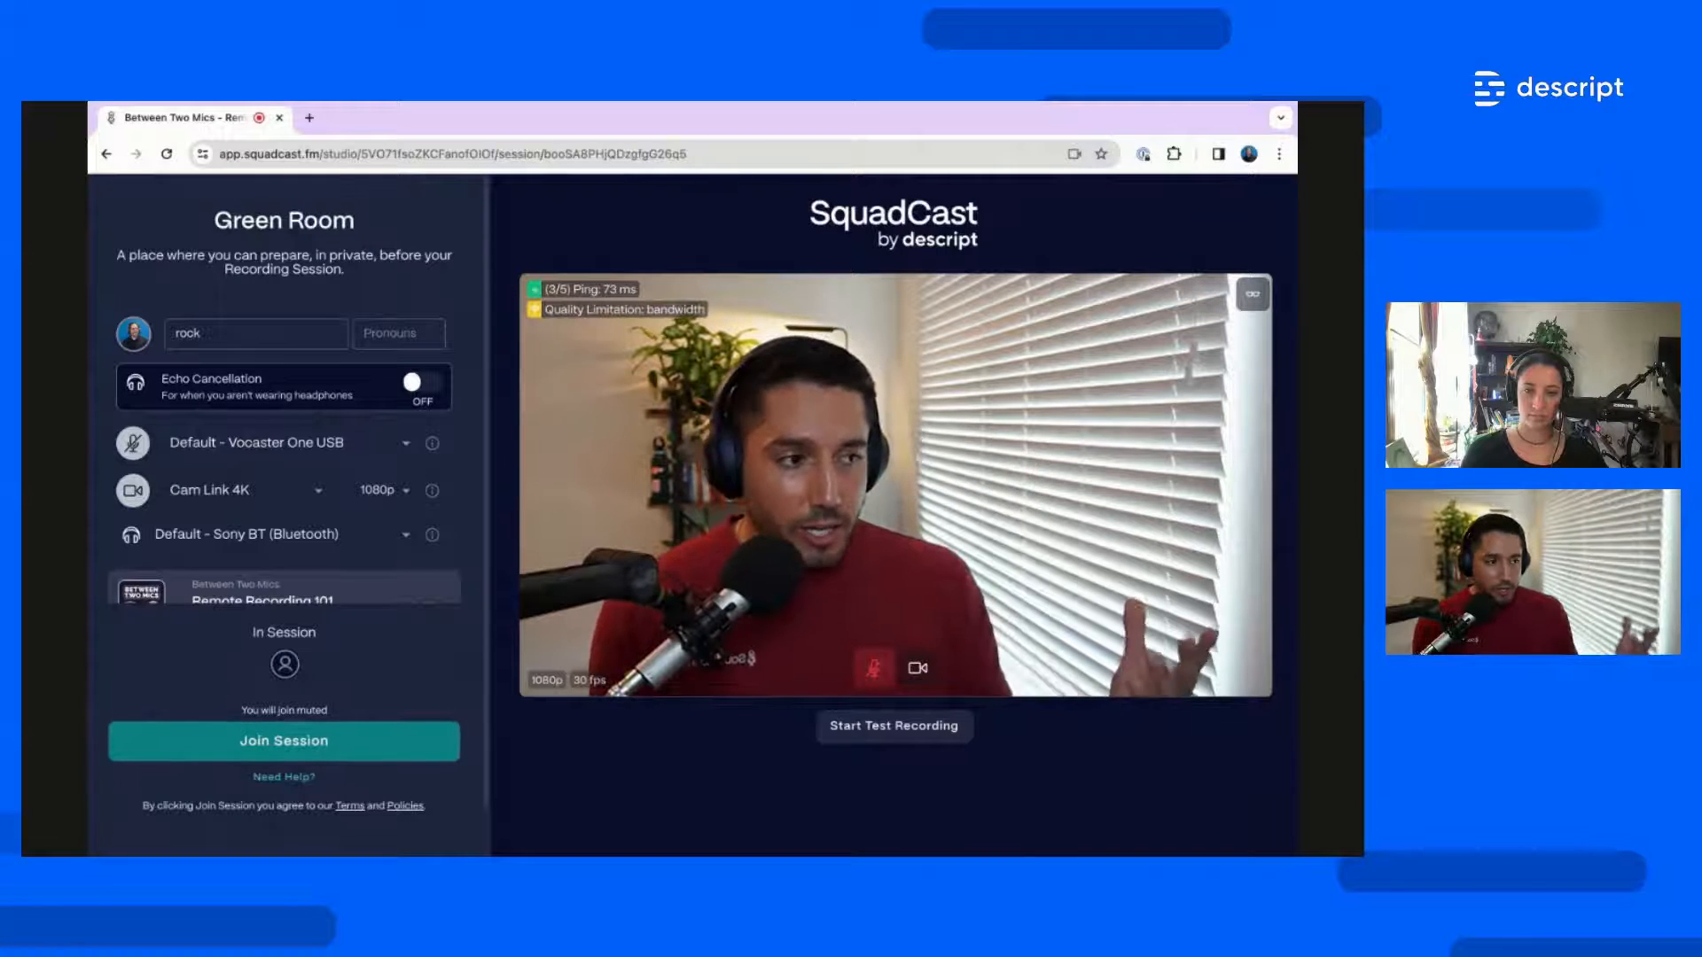
left_click(404, 452)
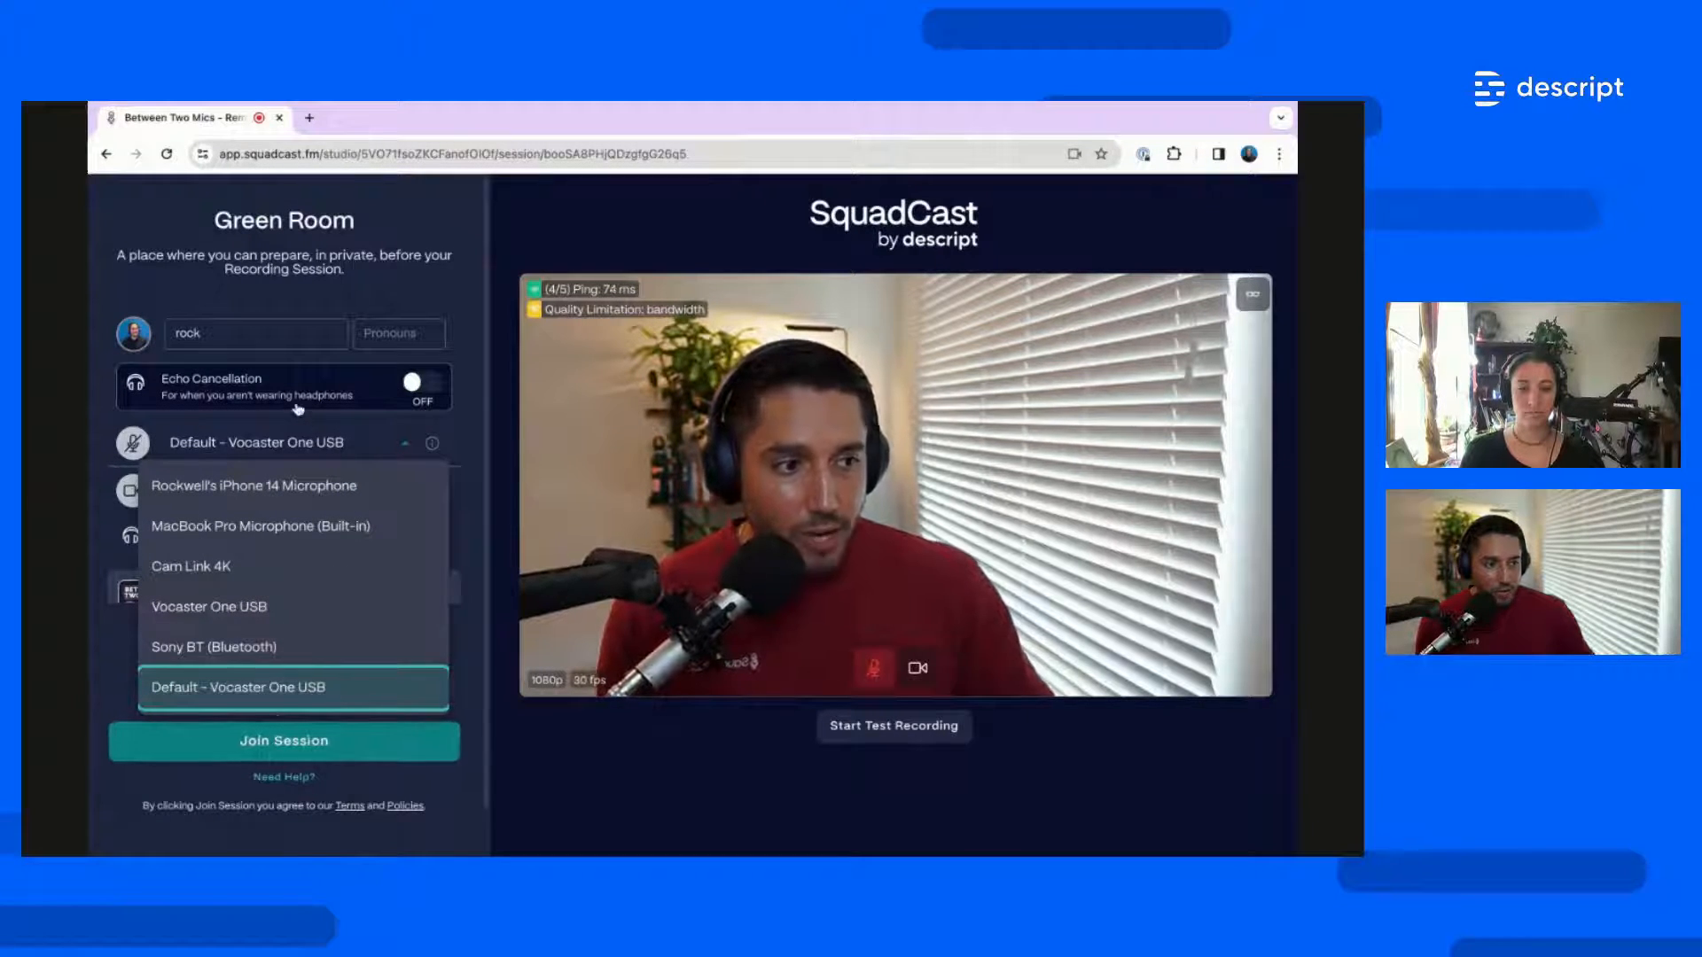
left_click(372, 294)
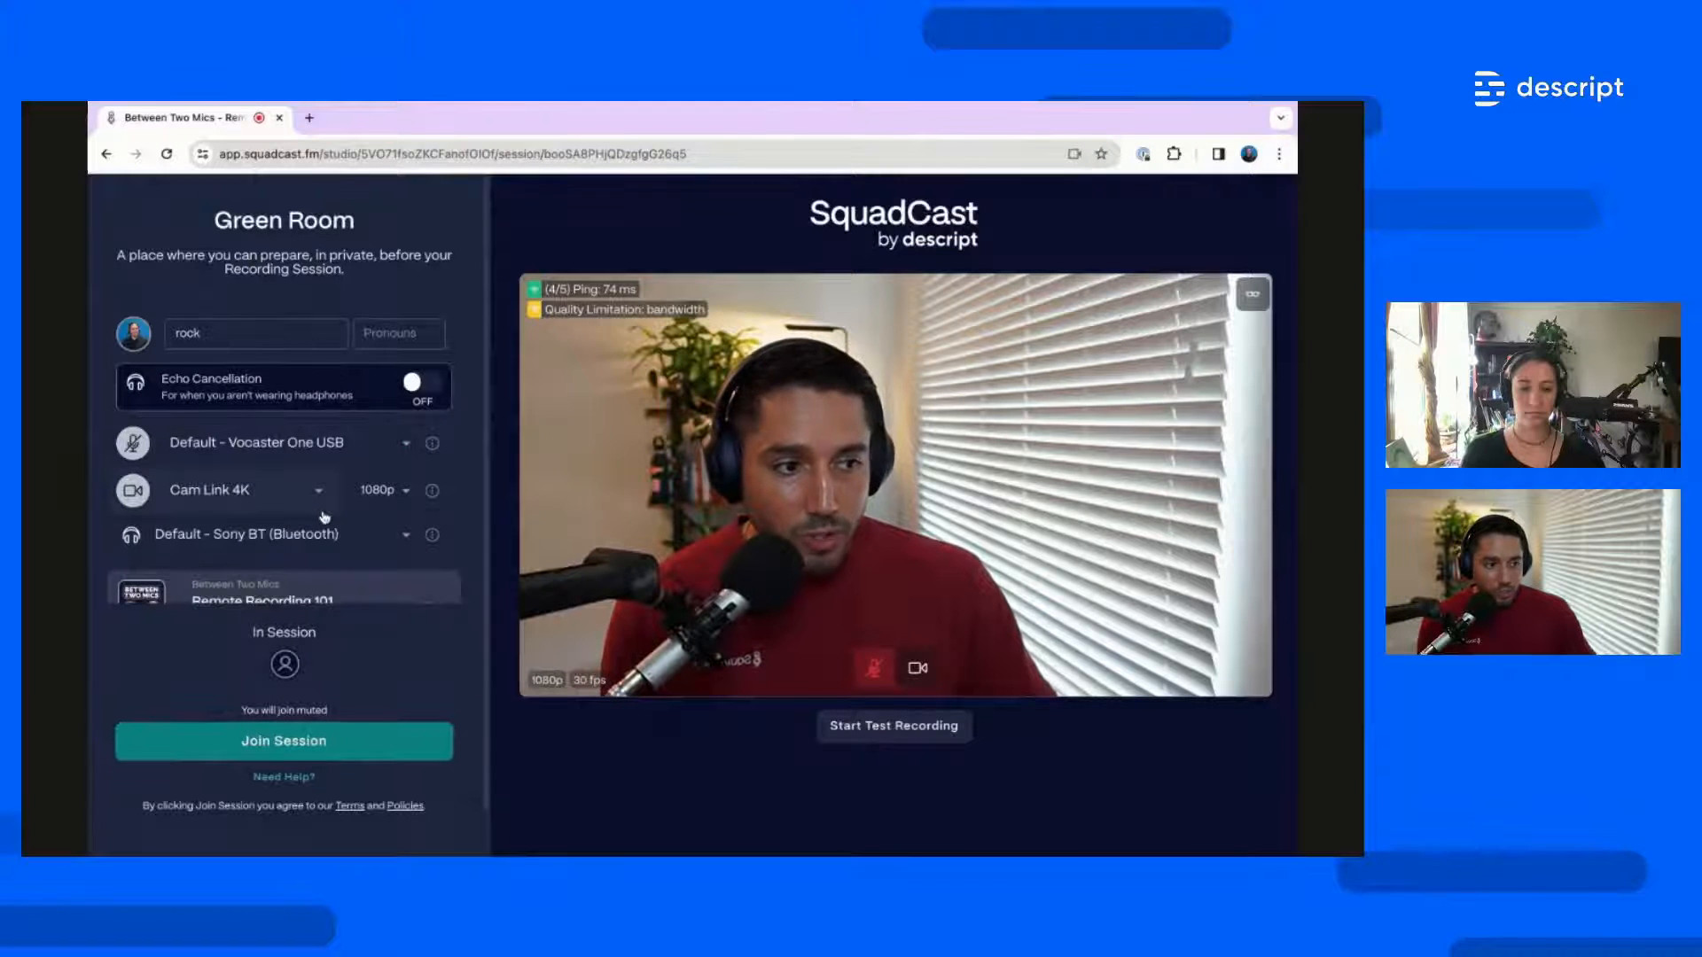
scroll(327, 518, "down", 1)
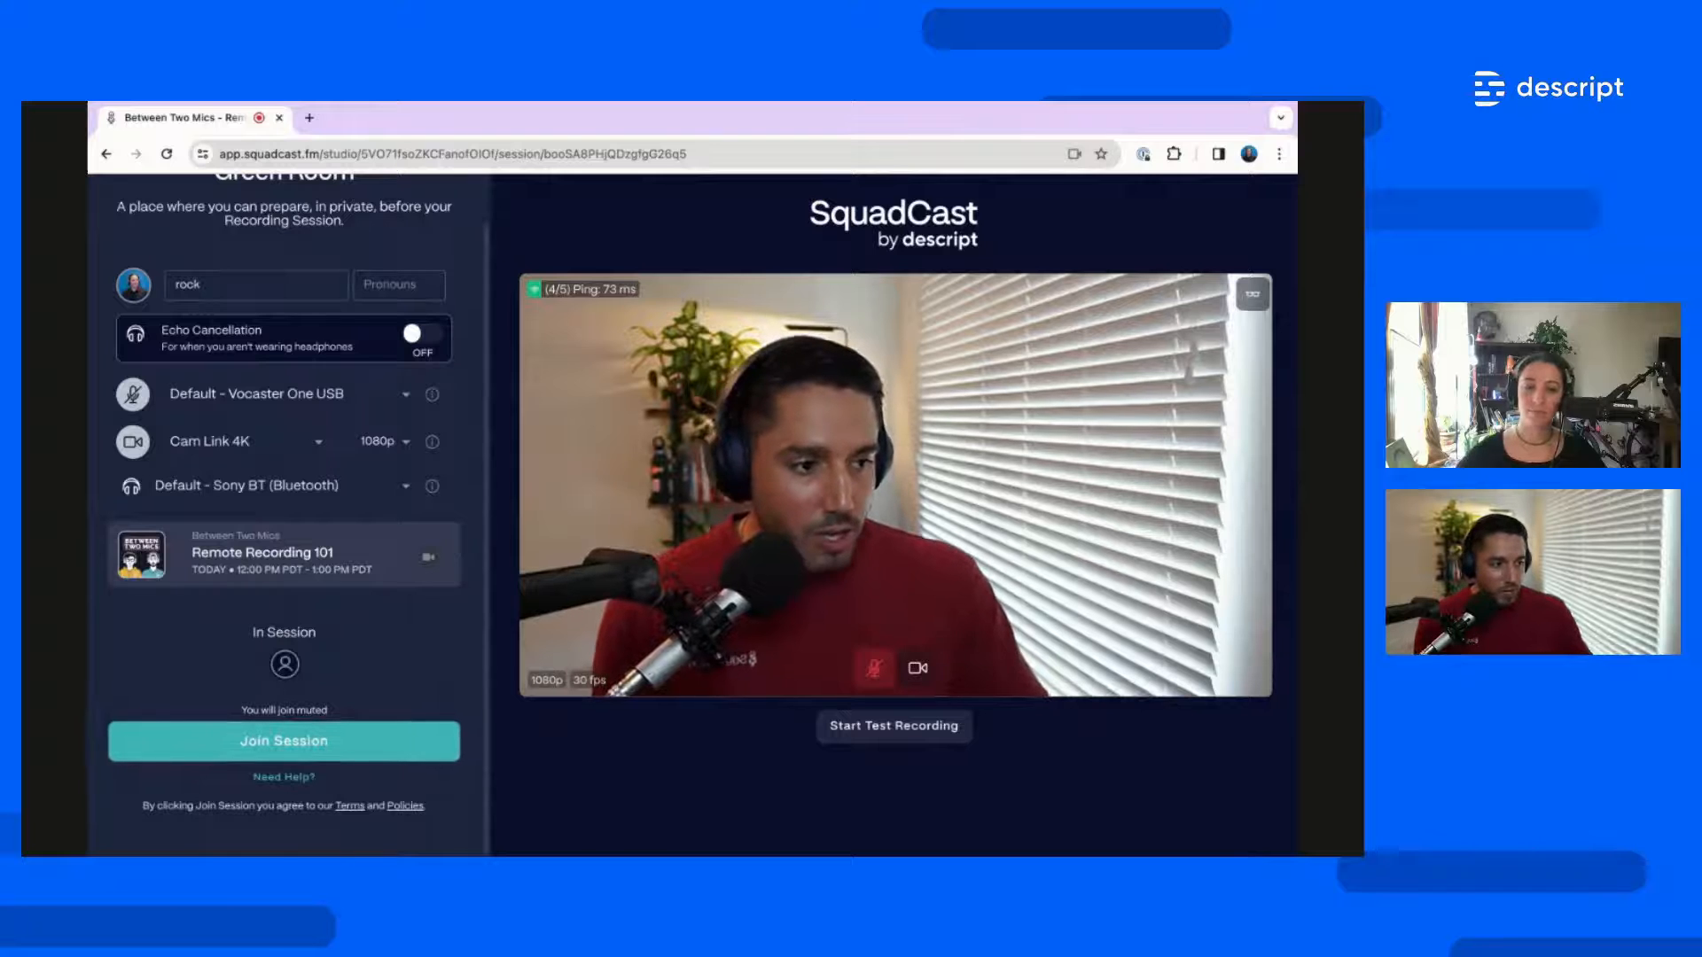
left_click(284, 740)
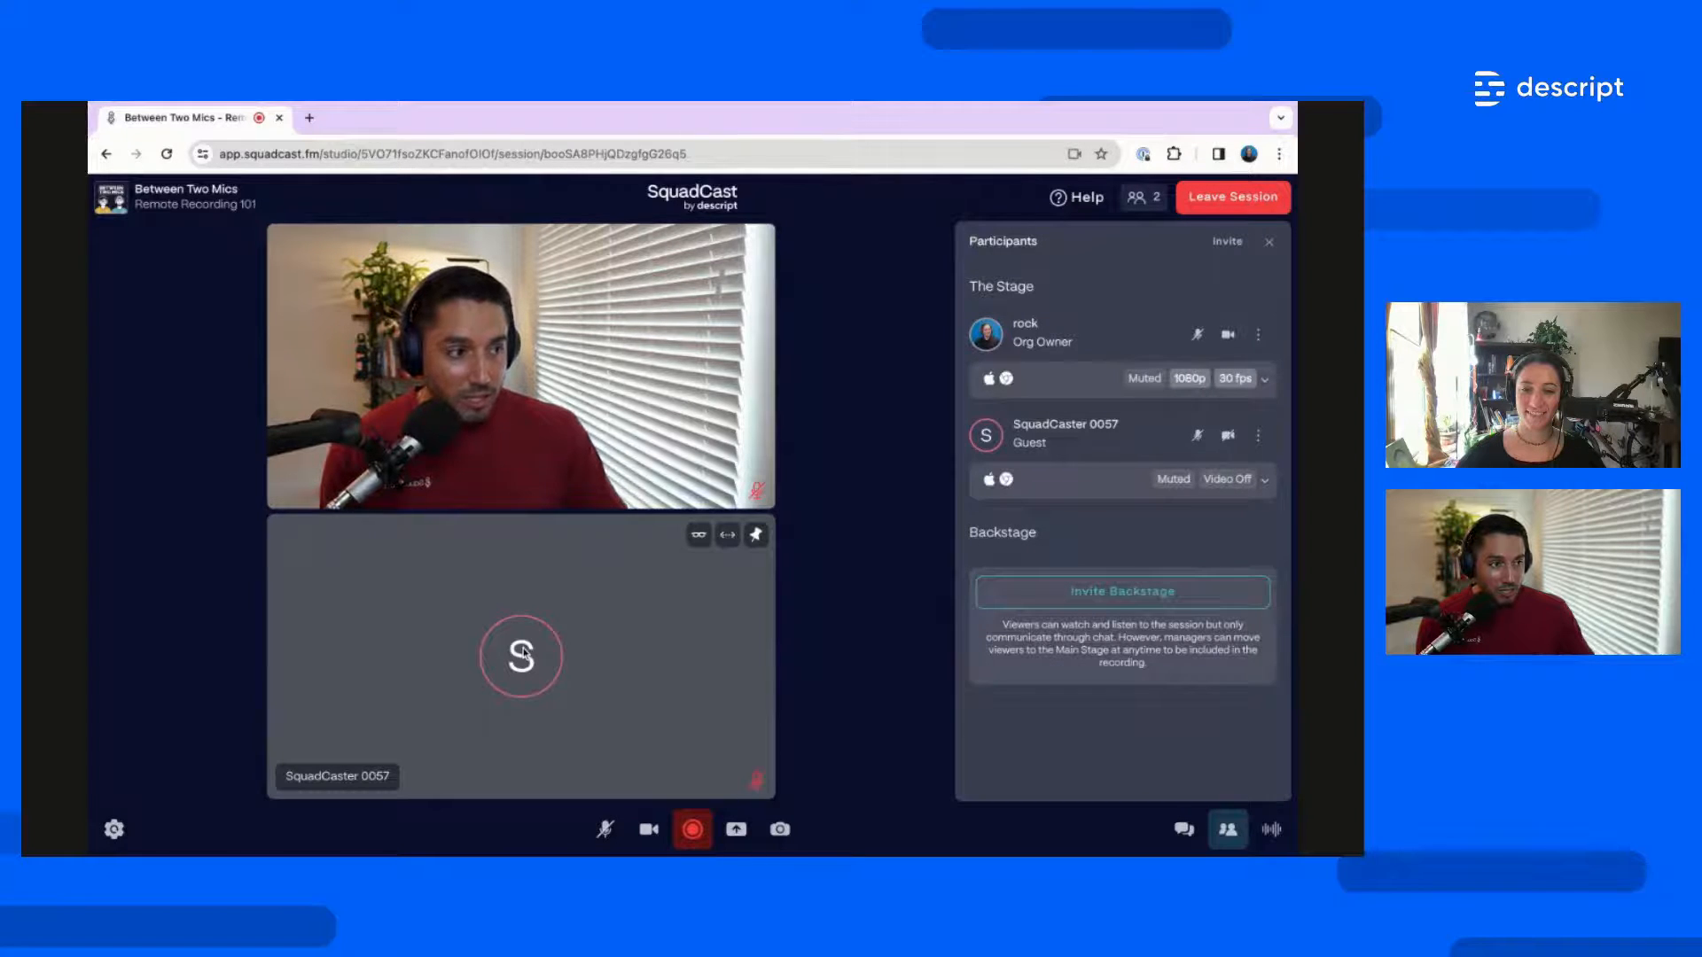
Hide the participants list and try pinning the guest's video, returning to the side-by-side layout
key("ctrl+Right")
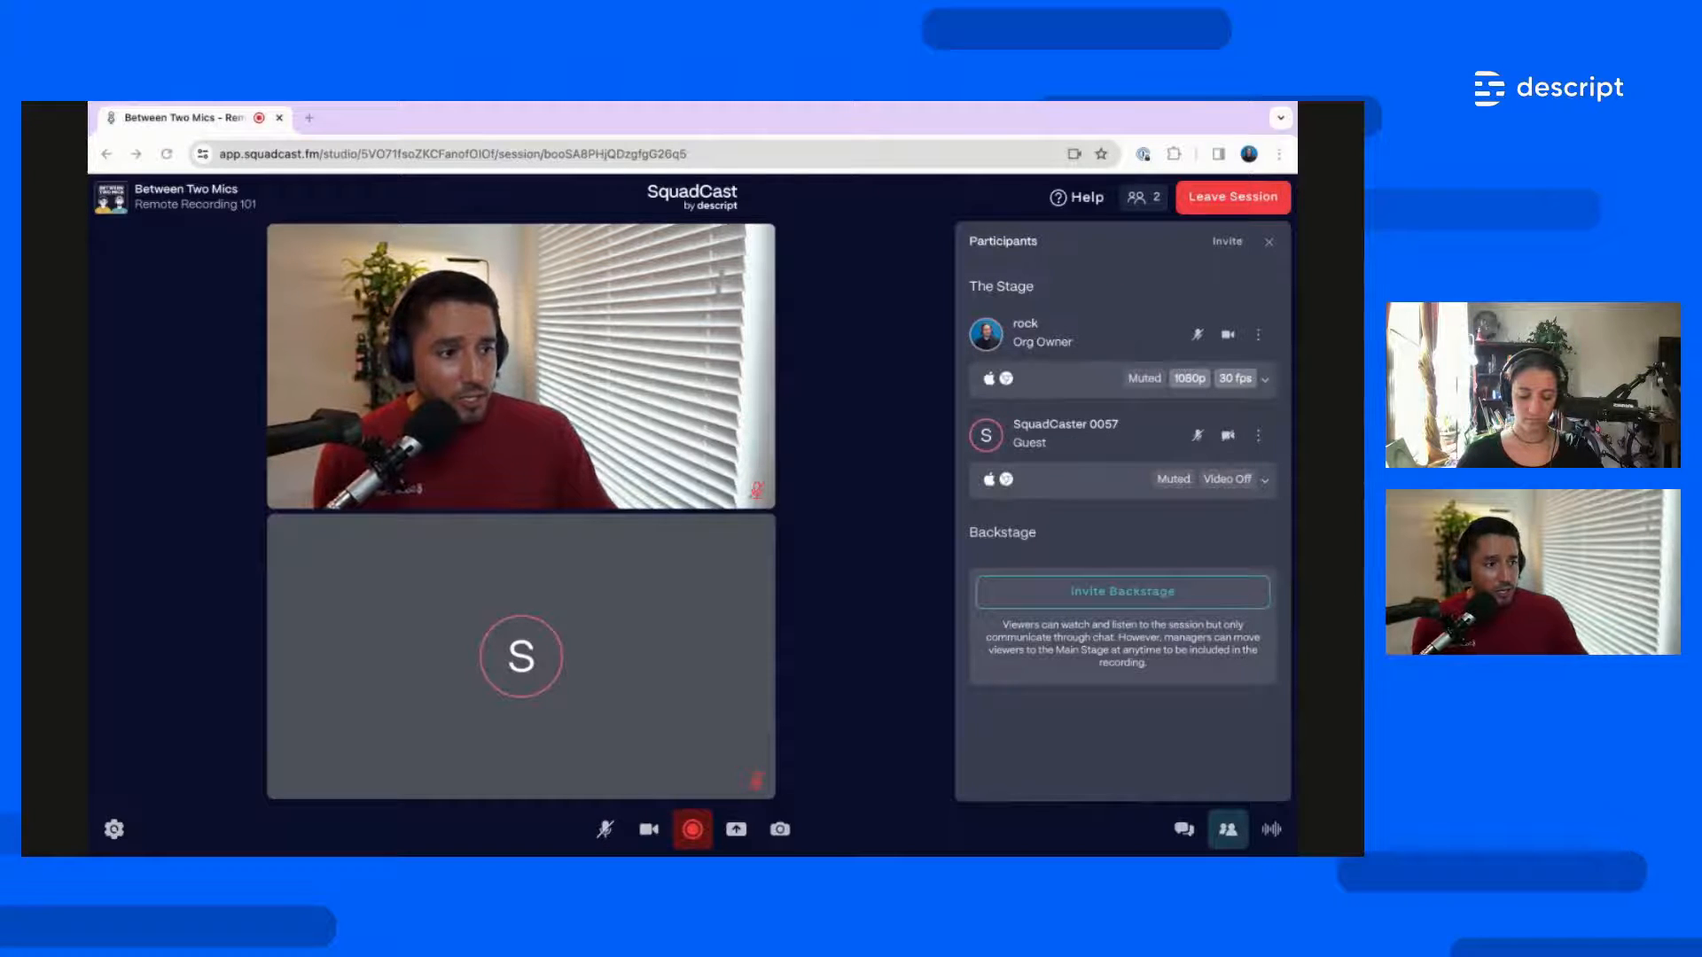
left_click(1269, 241)
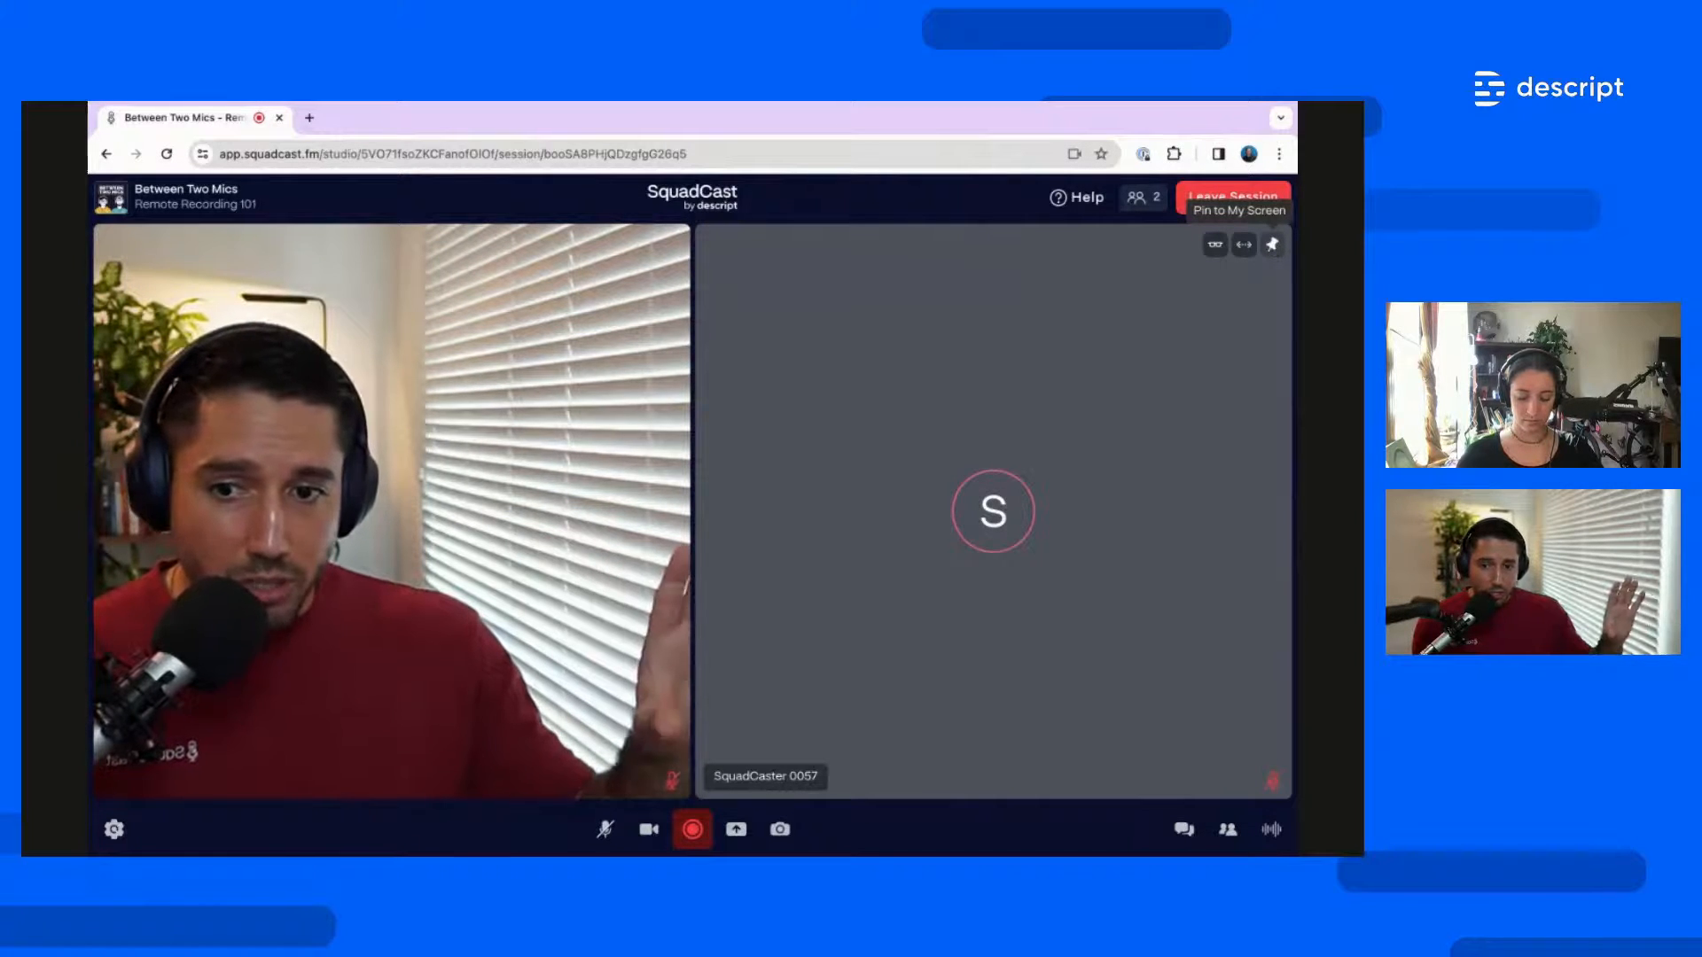
left_click(1273, 246)
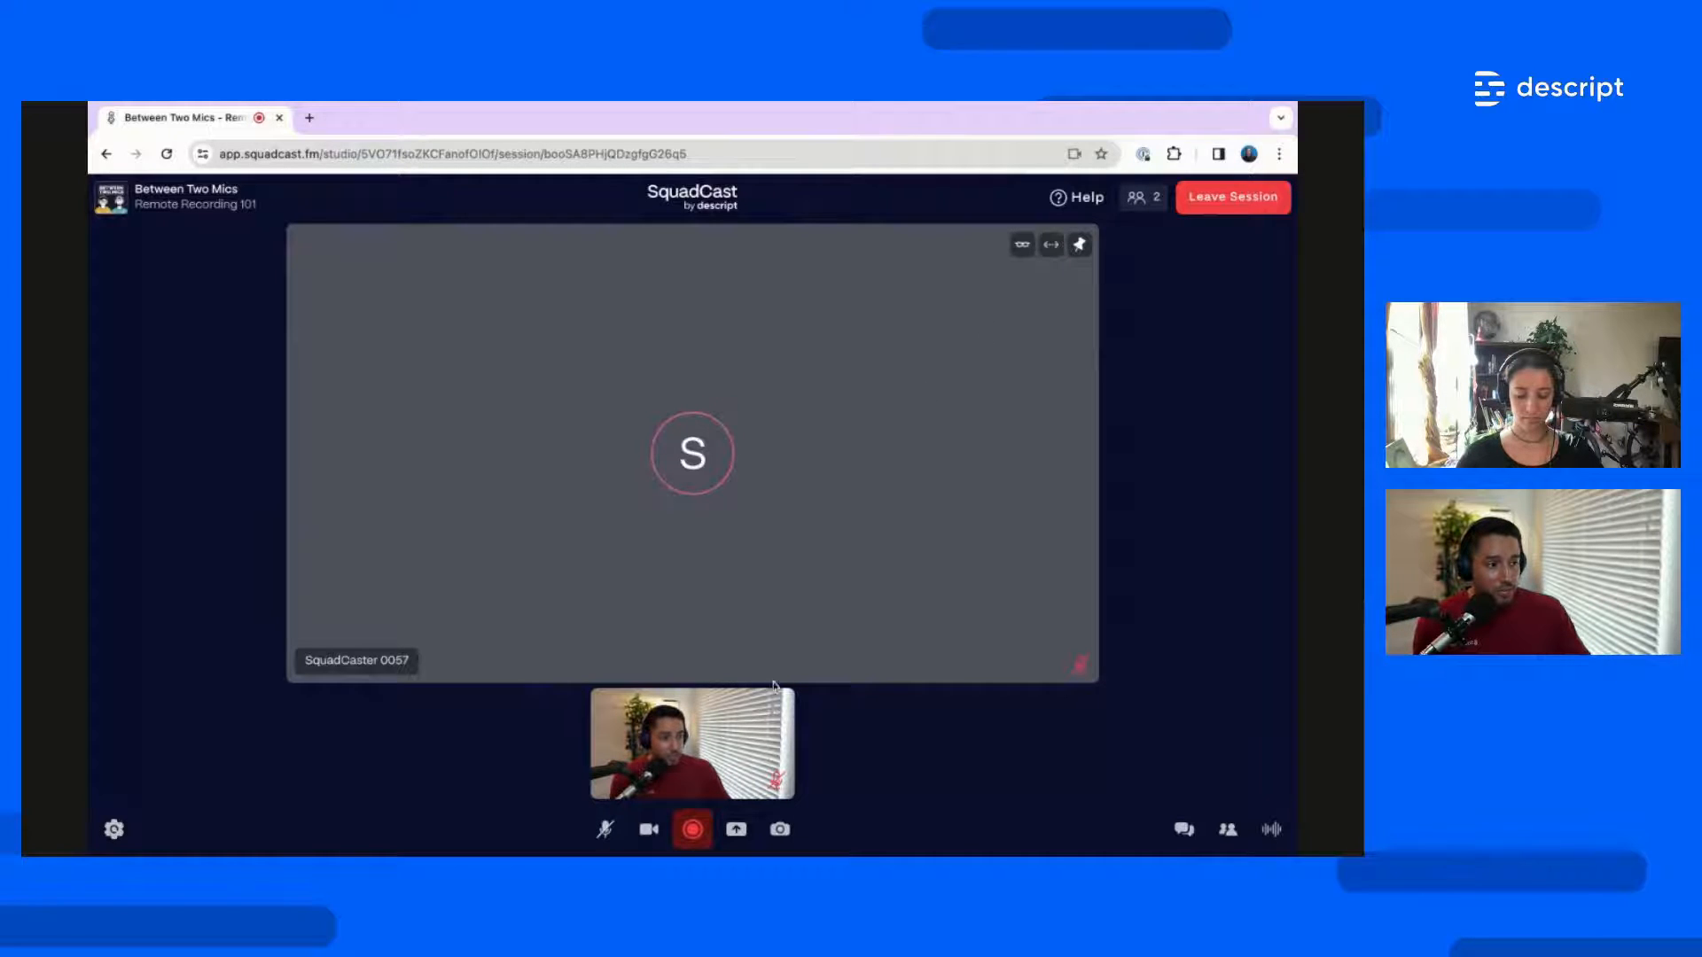
left_click(778, 708)
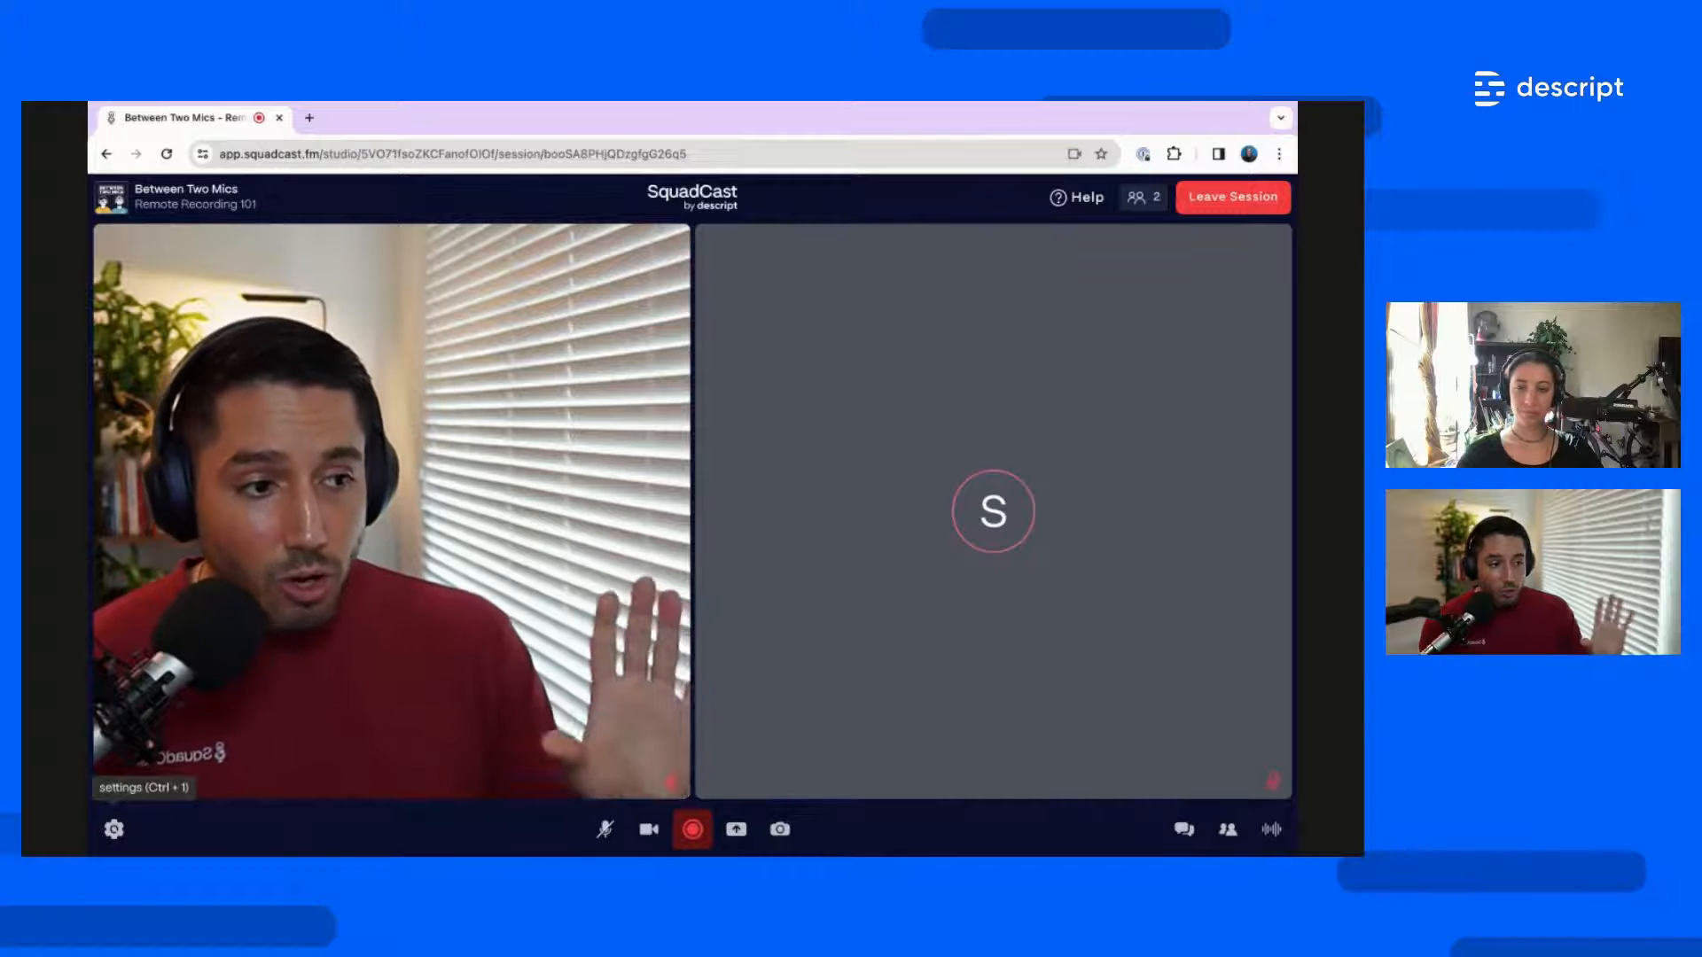
Look over the in-session settings for devices, echo cancellation and video visibility, and close them
left_click(114, 829)
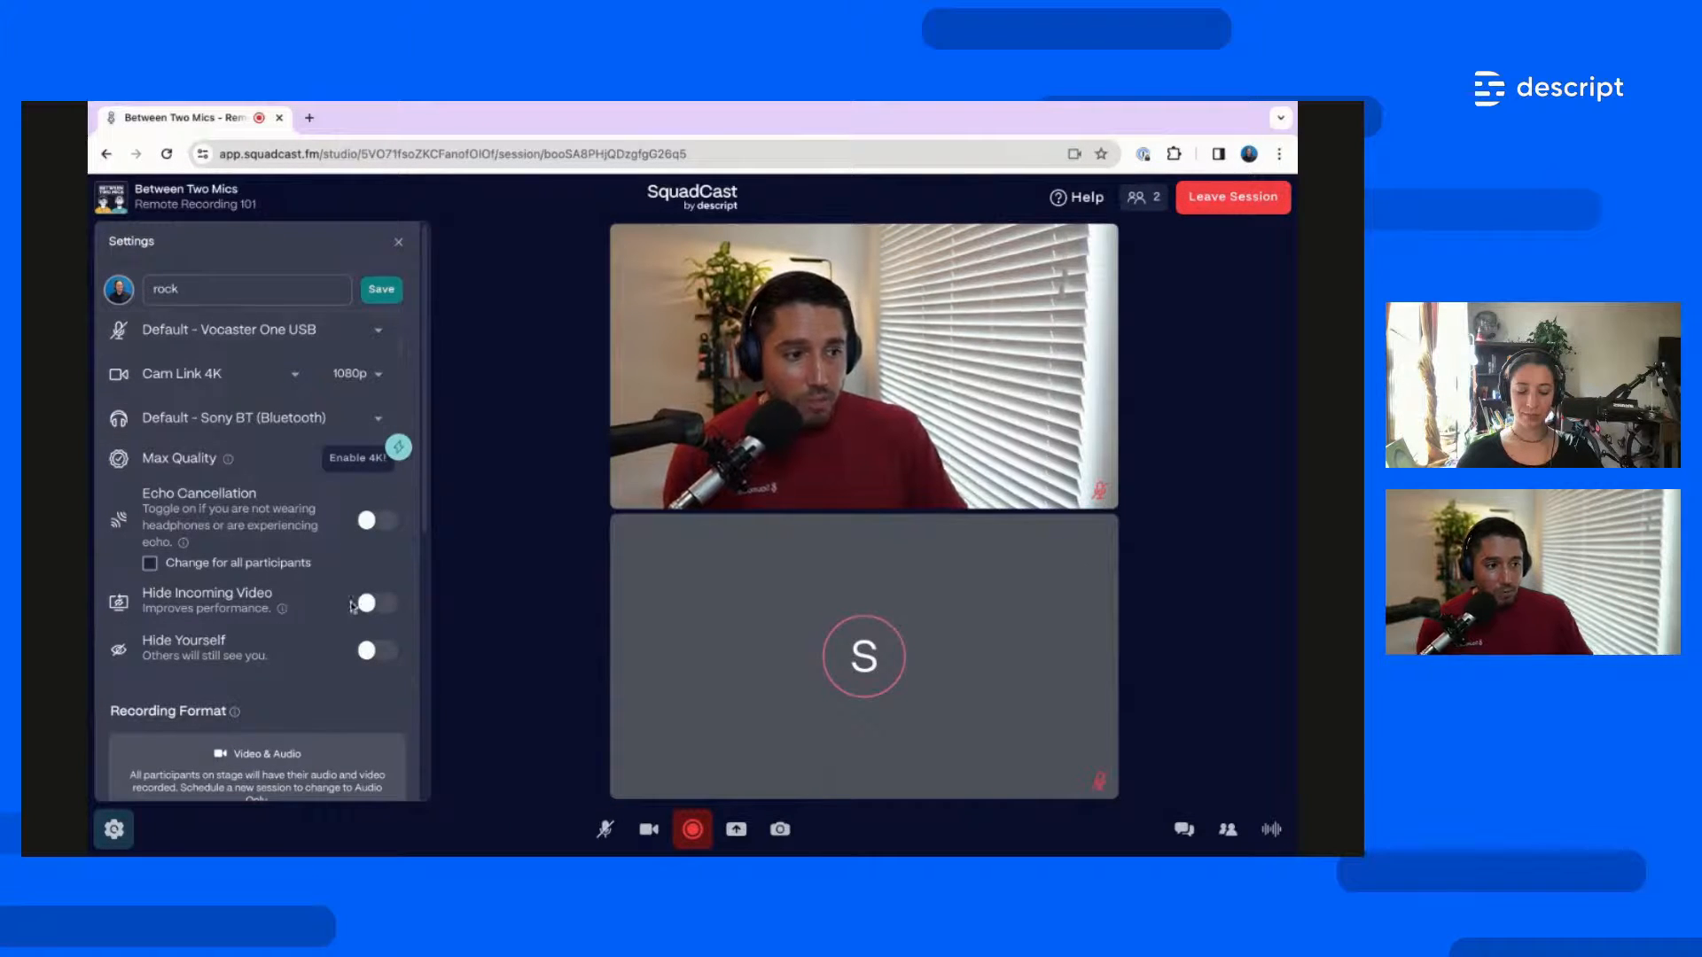
left_click(398, 241)
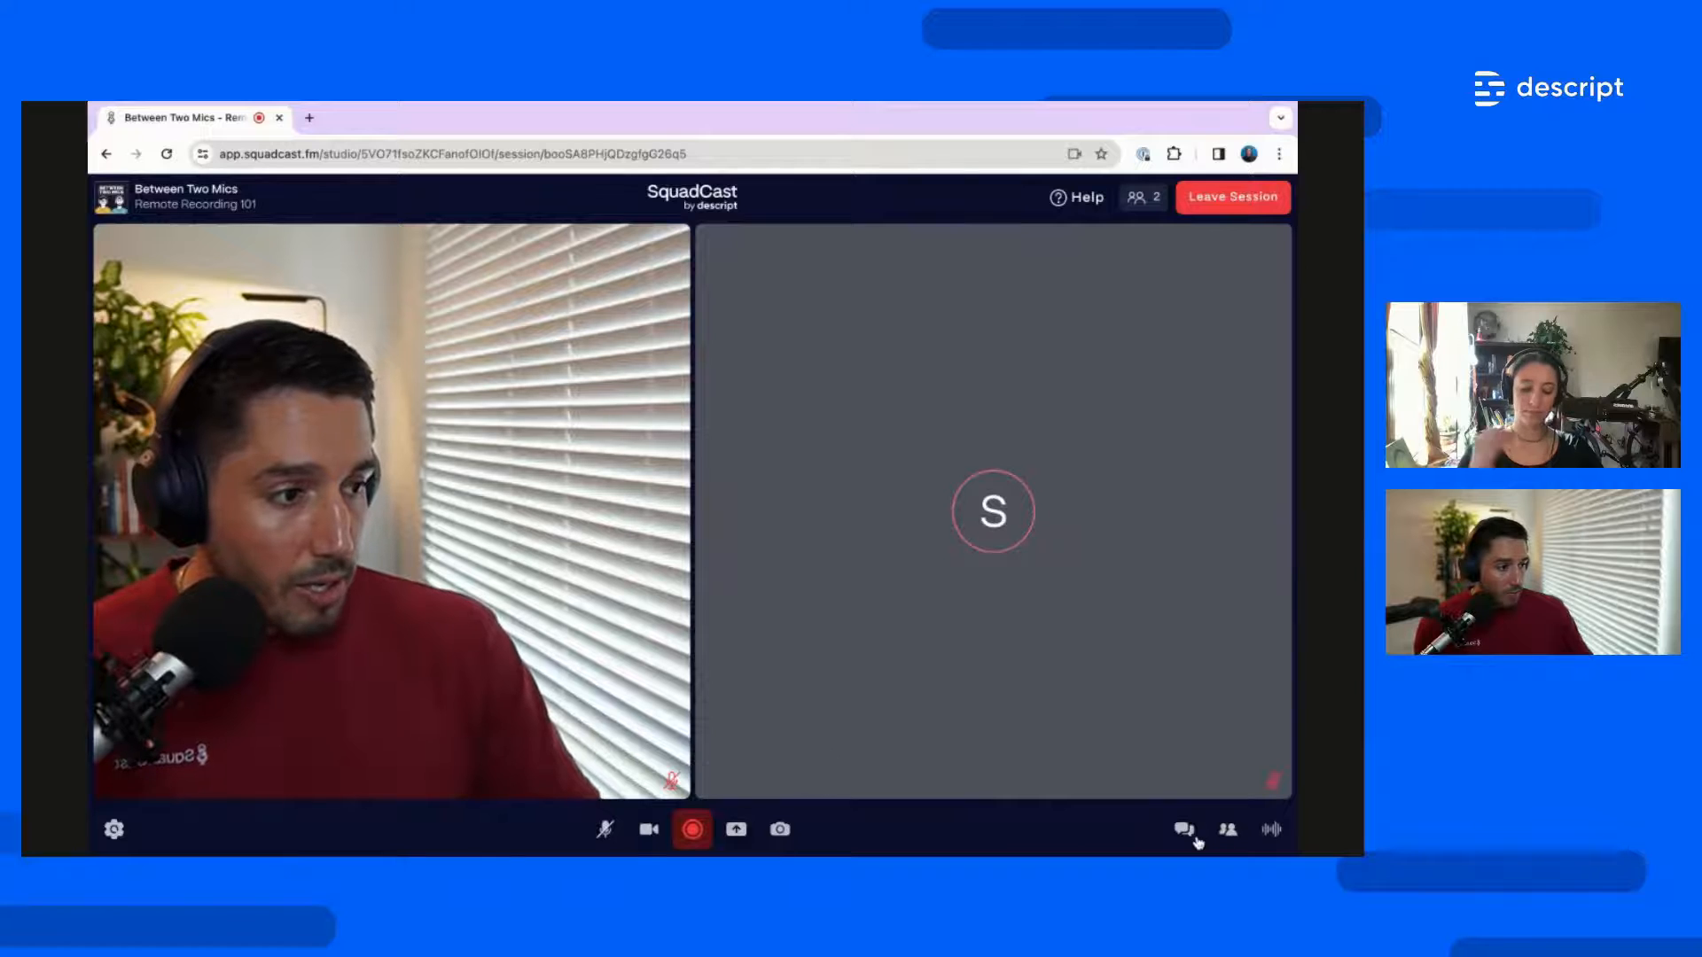
Examine the guest's device details and available microphone choices in the participants list, and close the list
left_click(1228, 829)
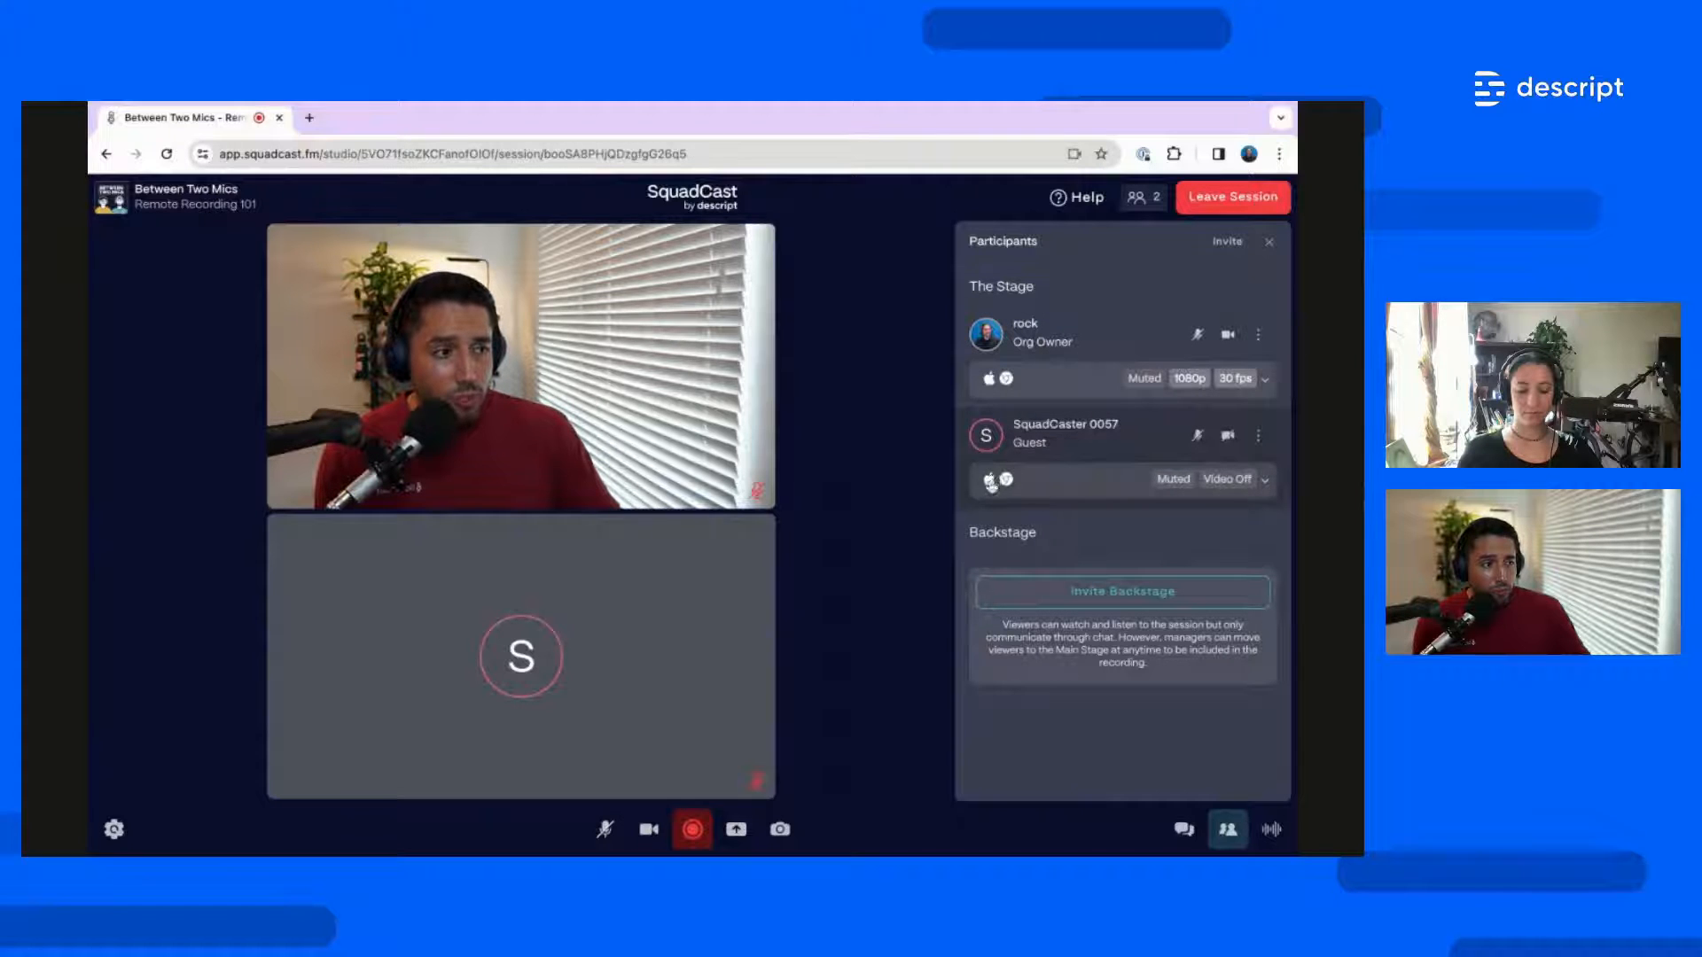
mouse_move(990, 486)
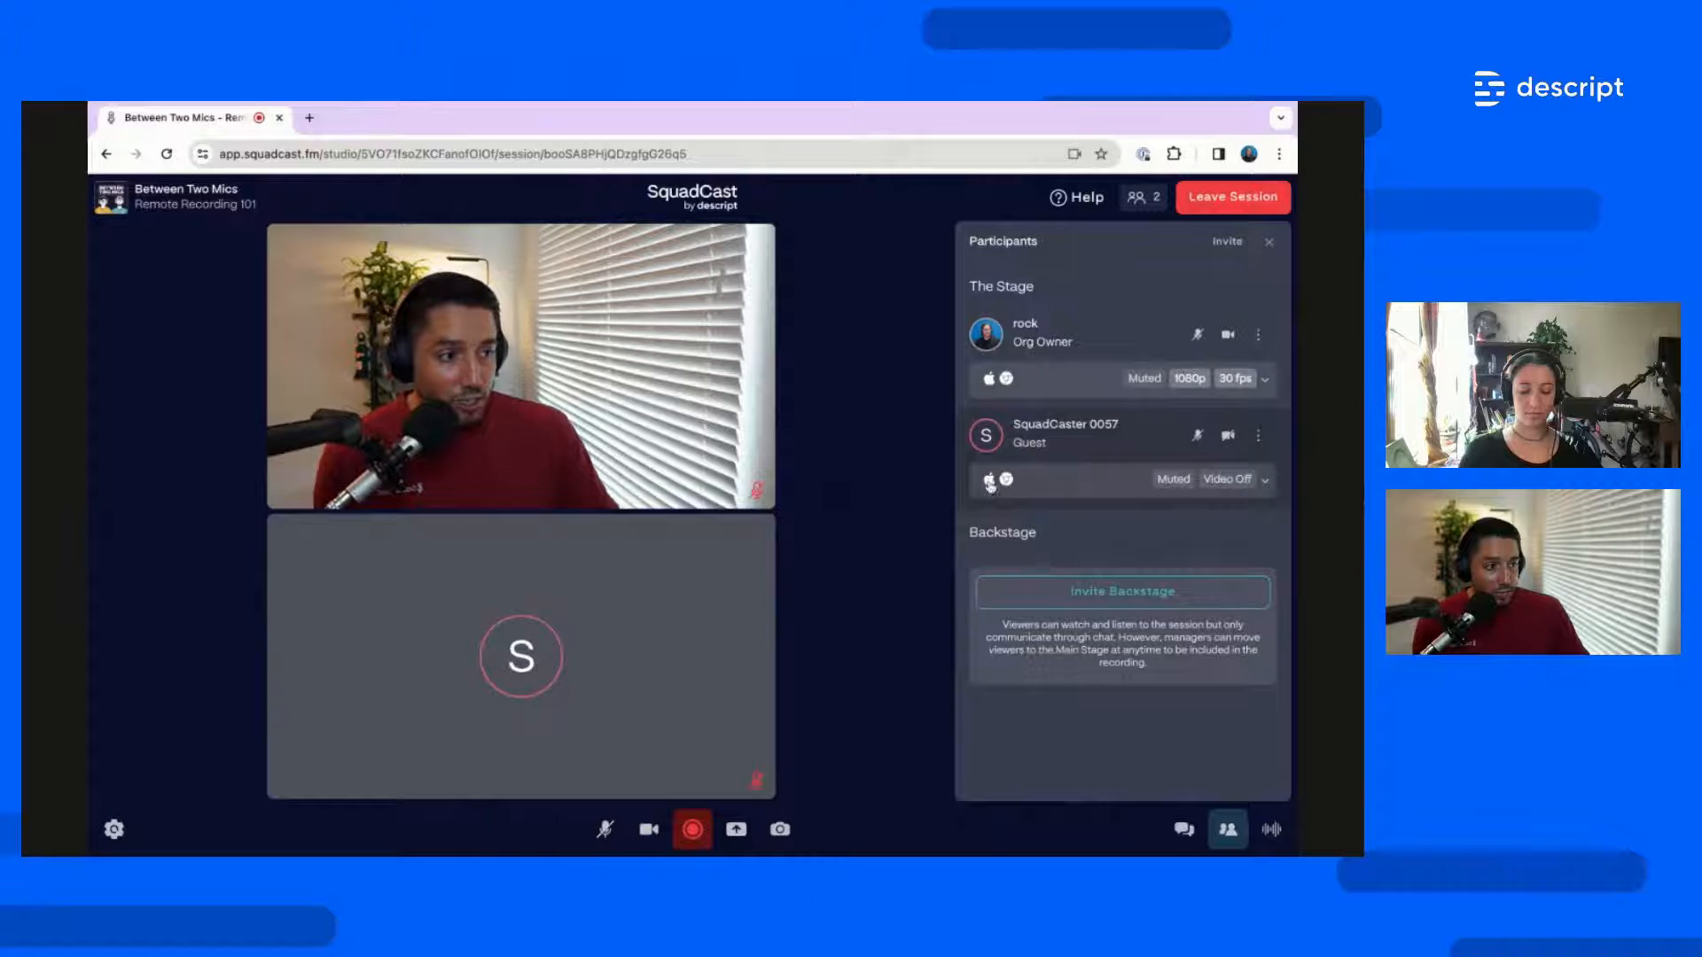
left_click(1262, 482)
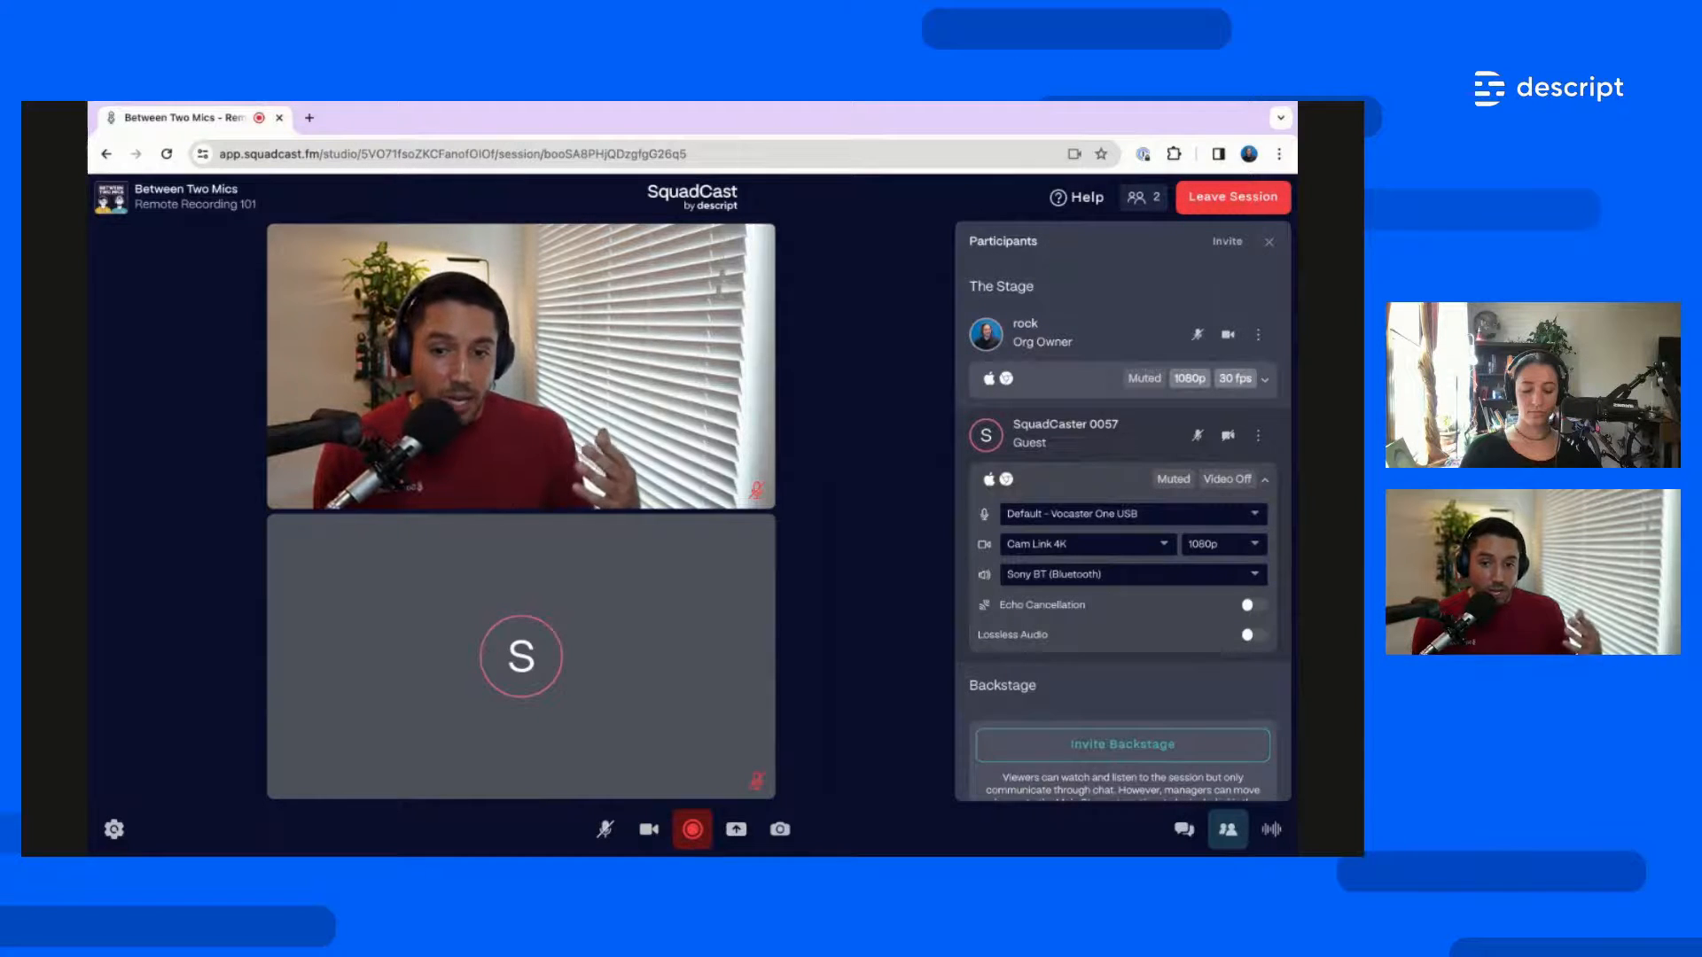
left_click(1117, 514)
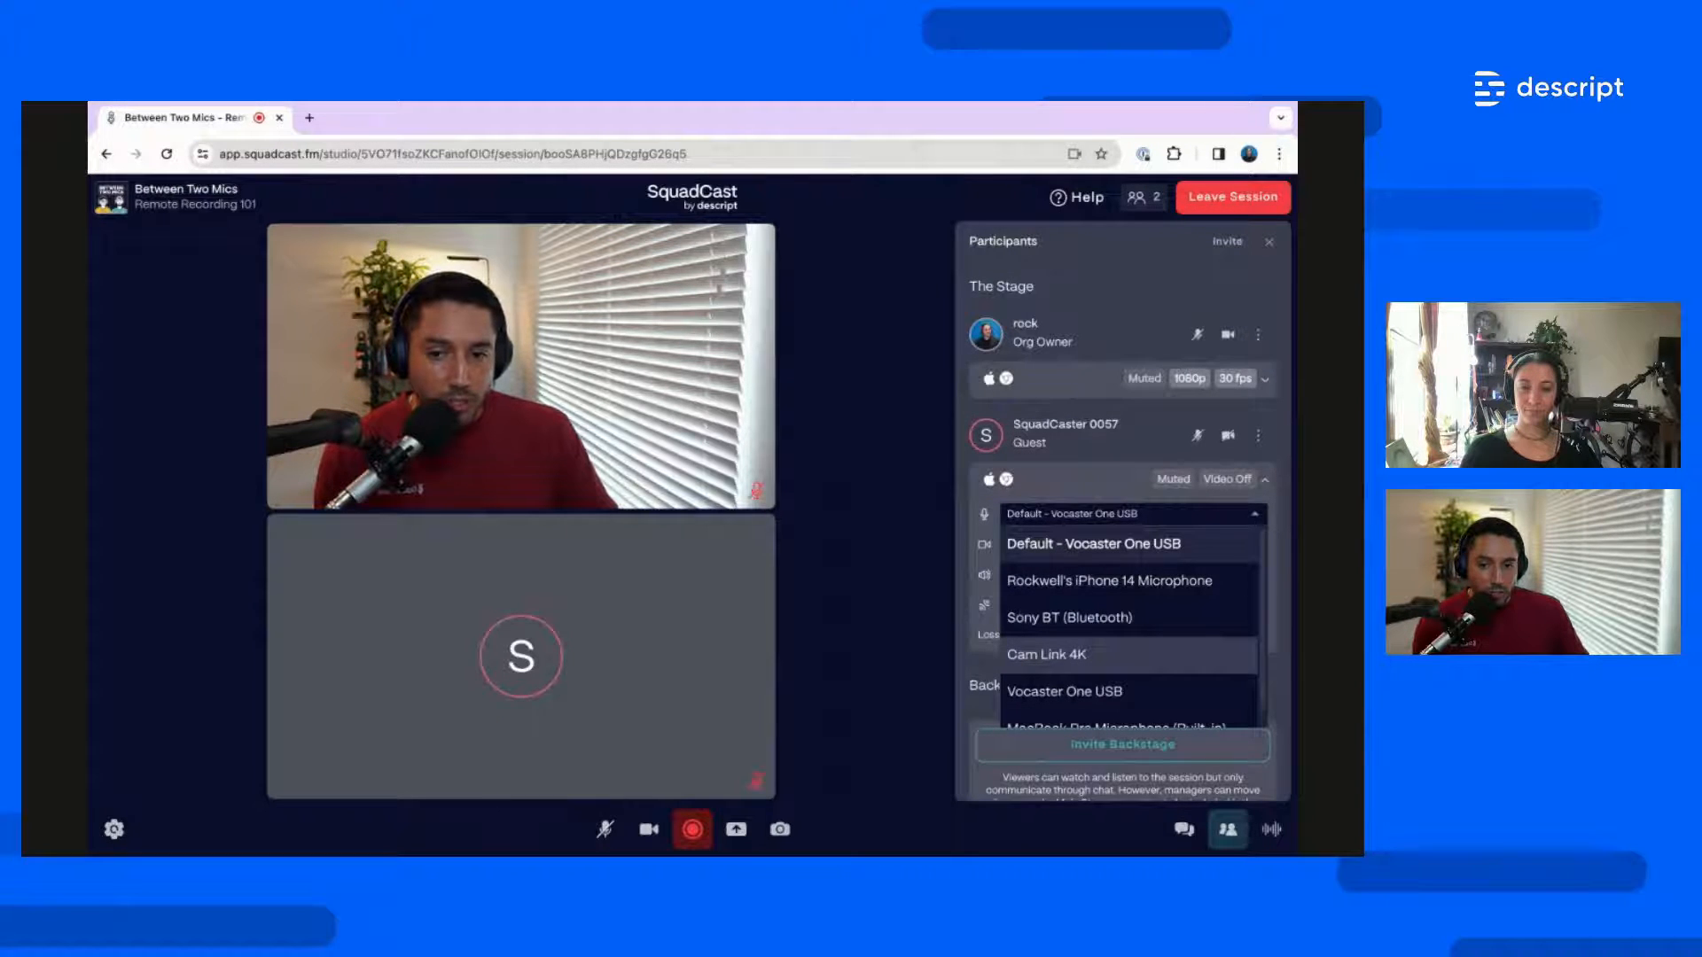
left_click(926, 348)
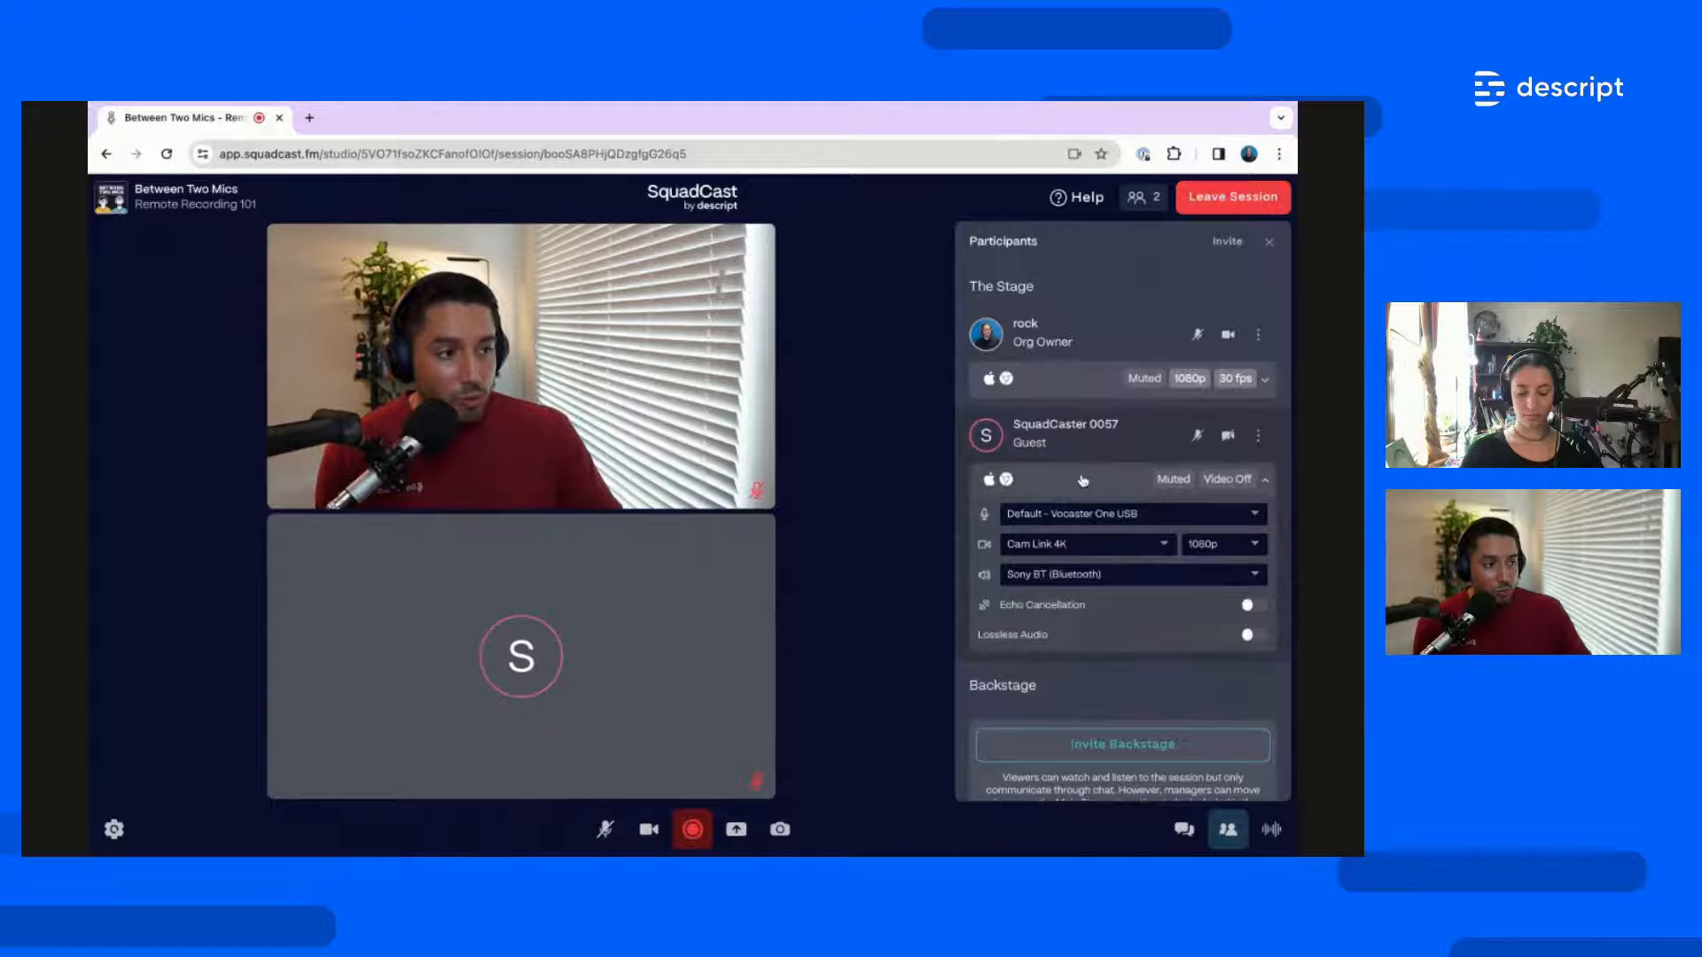
scroll(1082, 480, "down", 1)
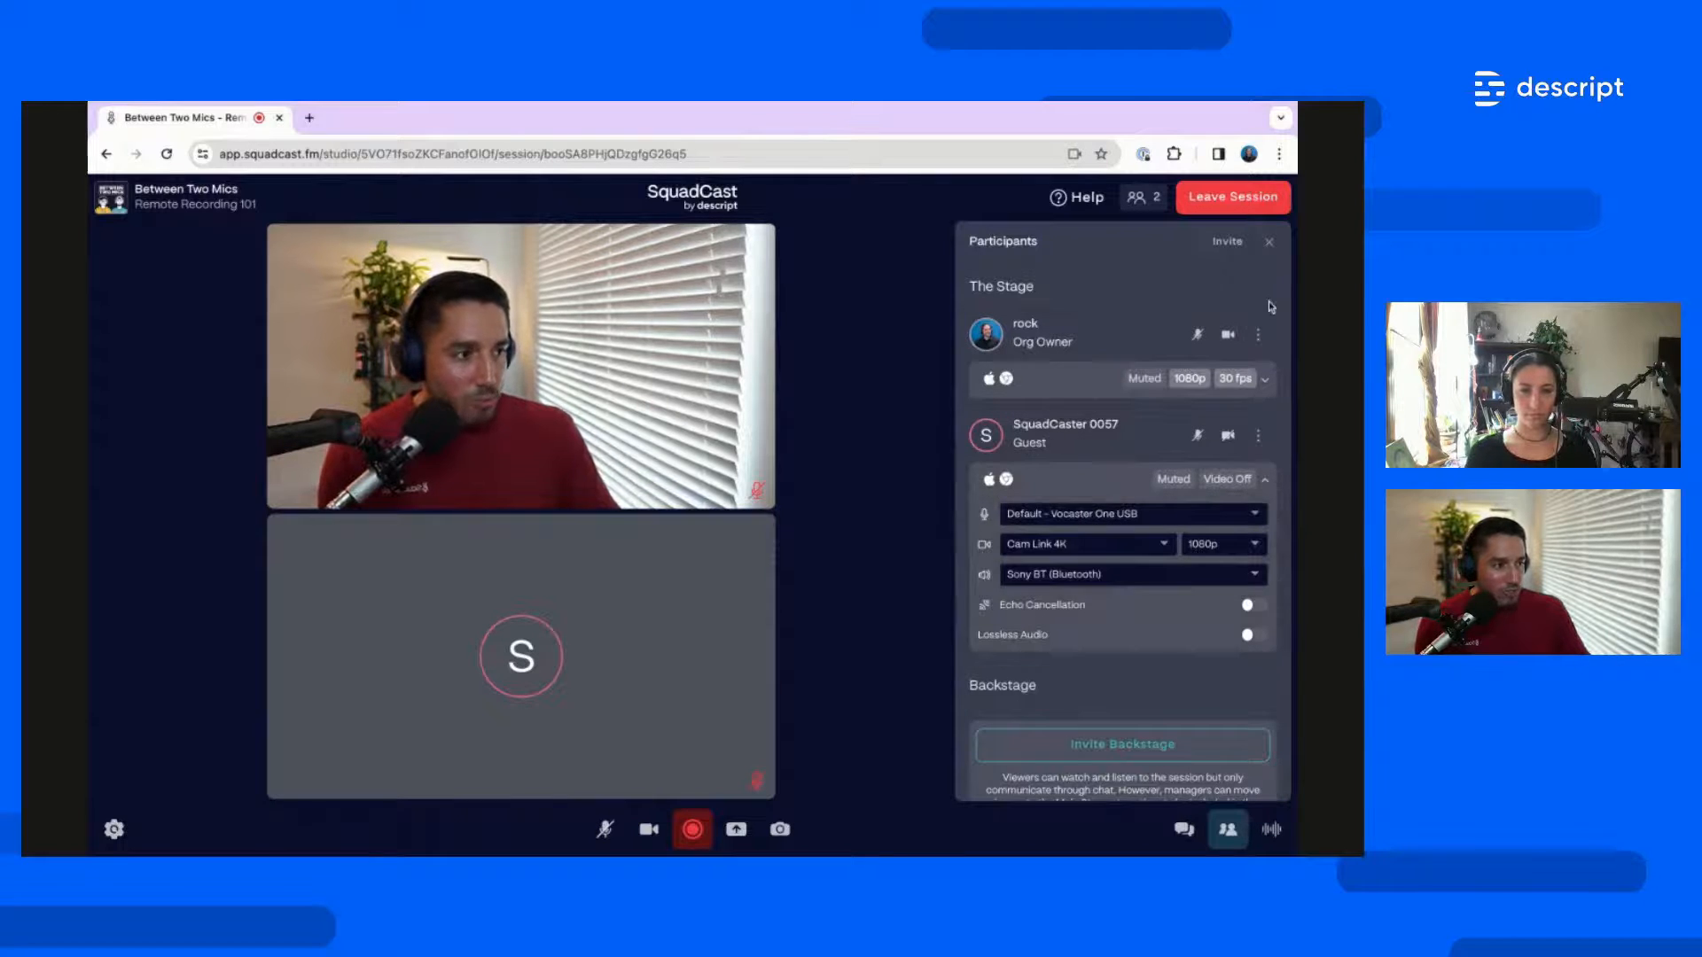
left_click(1269, 242)
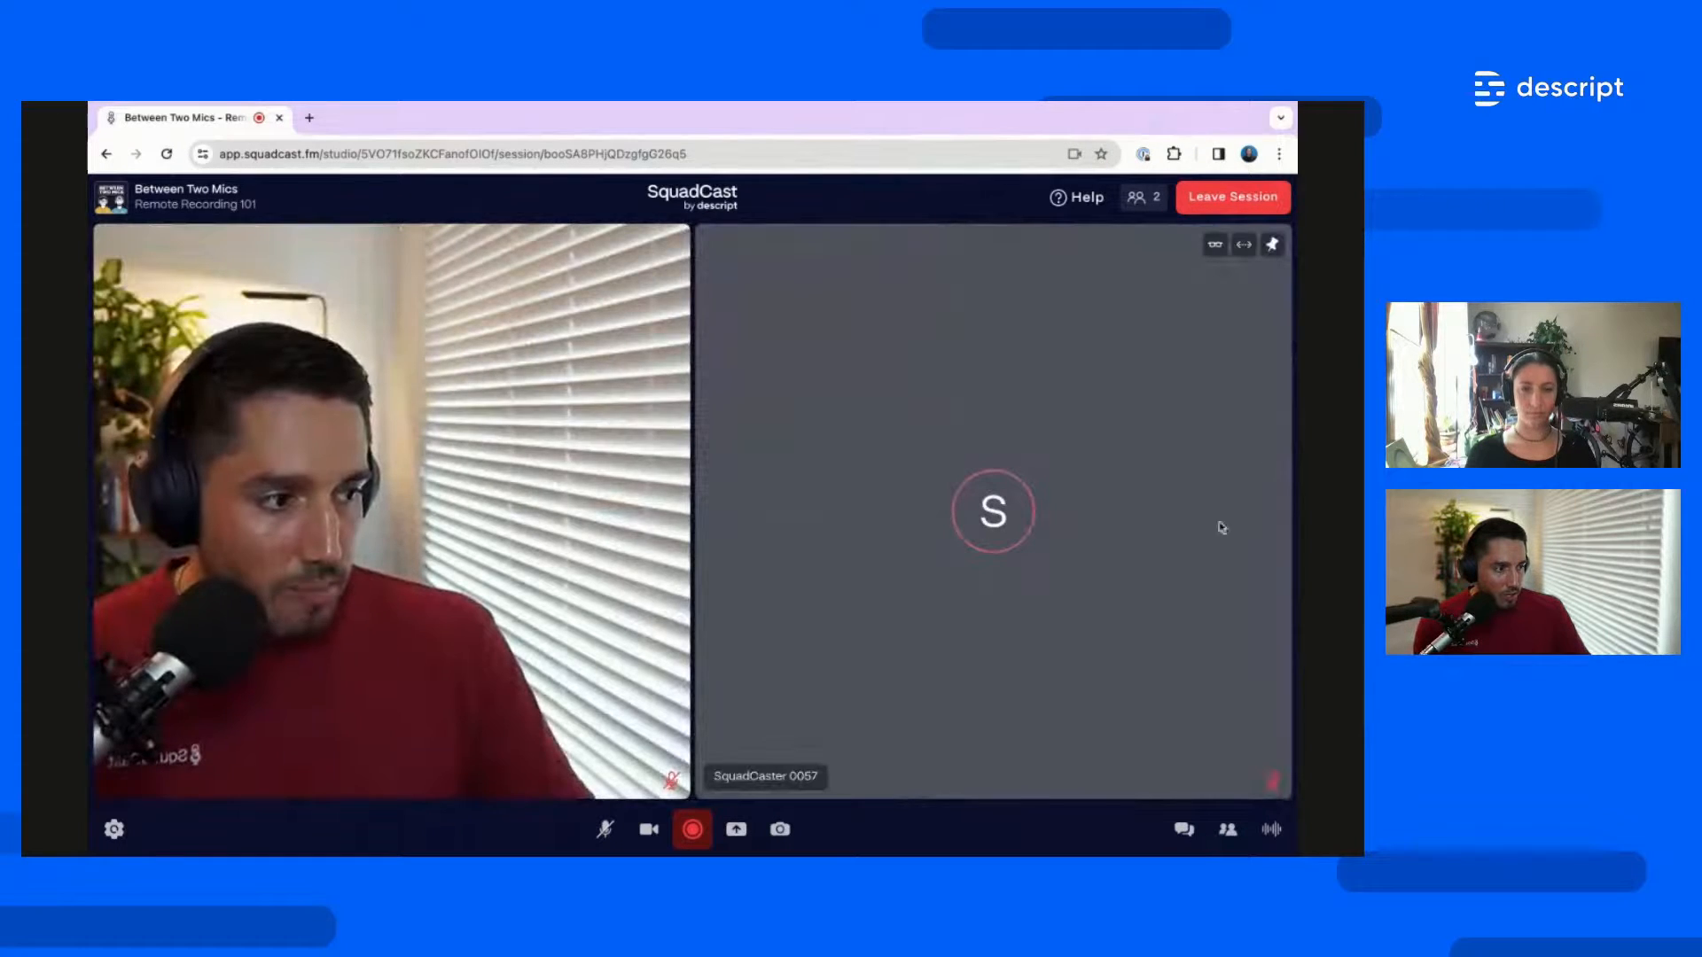
Show the local recordings and start recording the session
left_click(1272, 831)
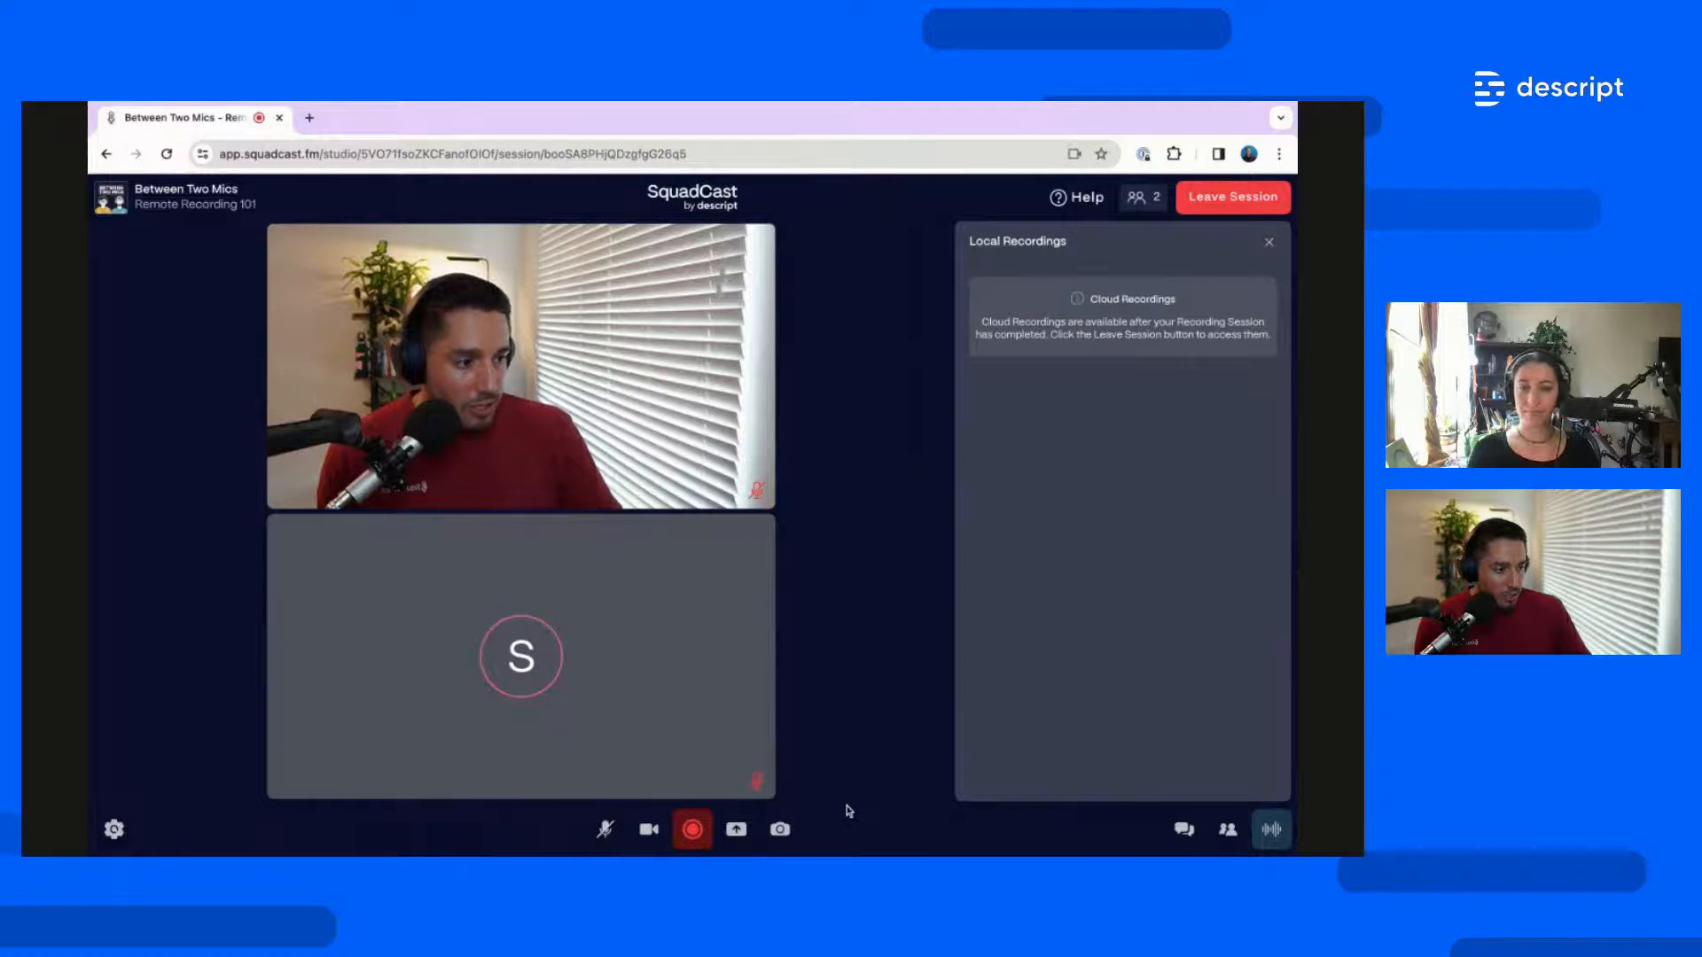
left_click(694, 831)
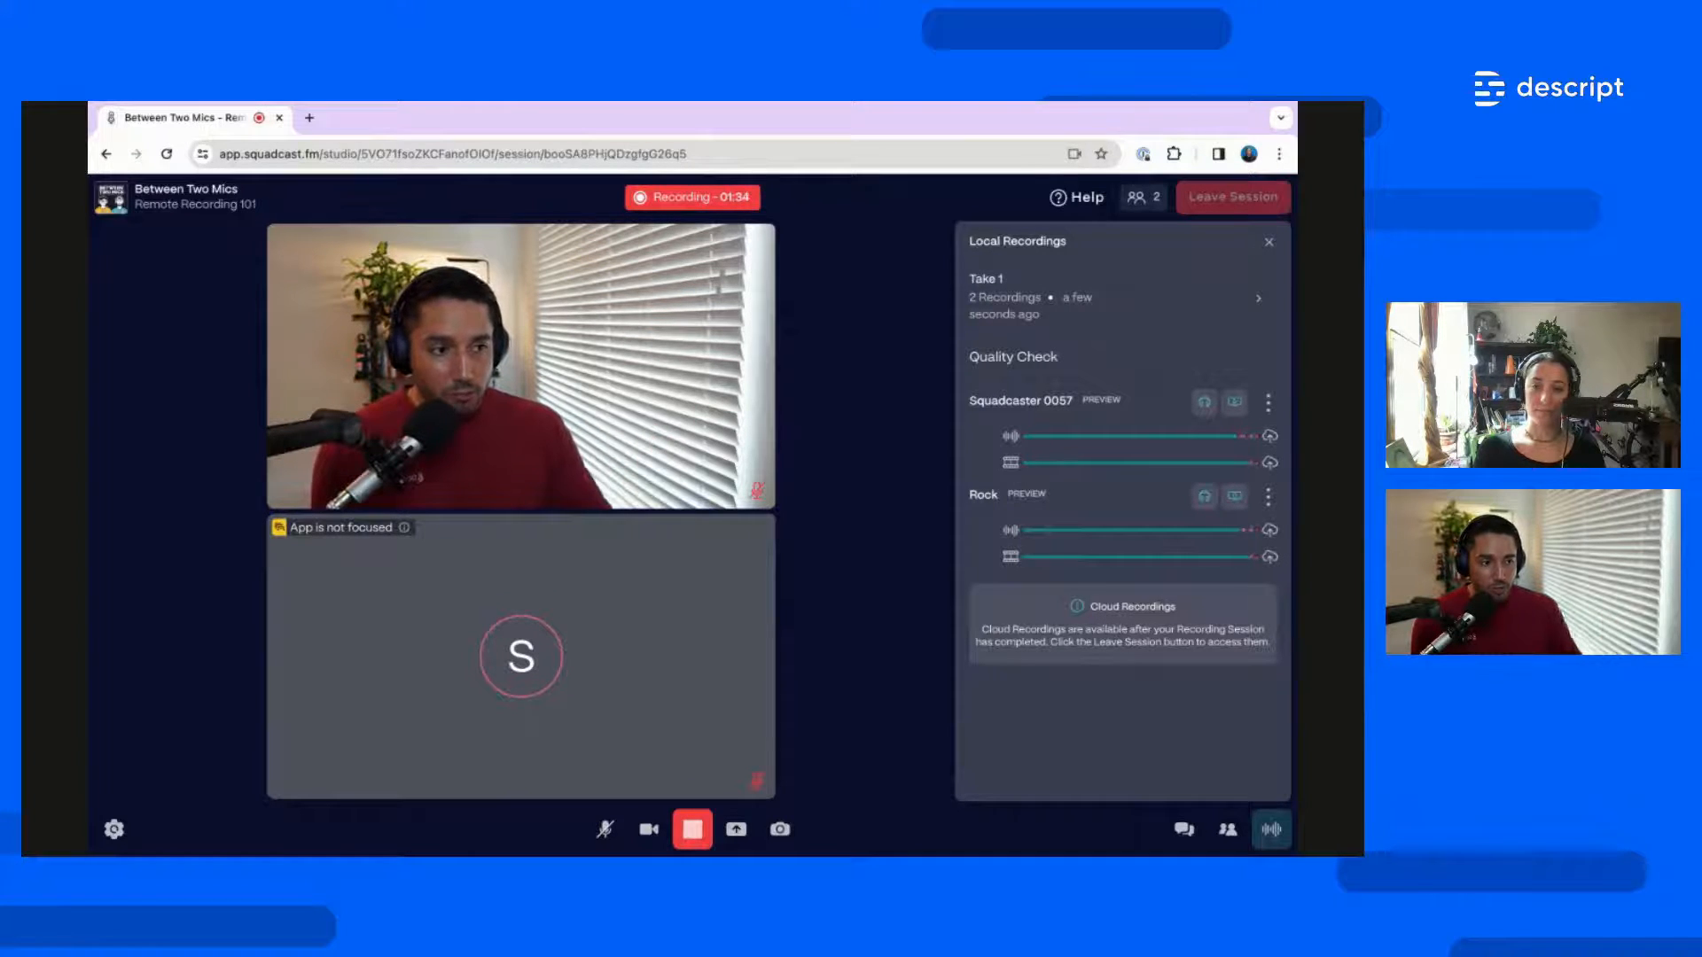
Check the audio and video upload progress of both participants during the take, and stop the recording
mouse_move(341, 543)
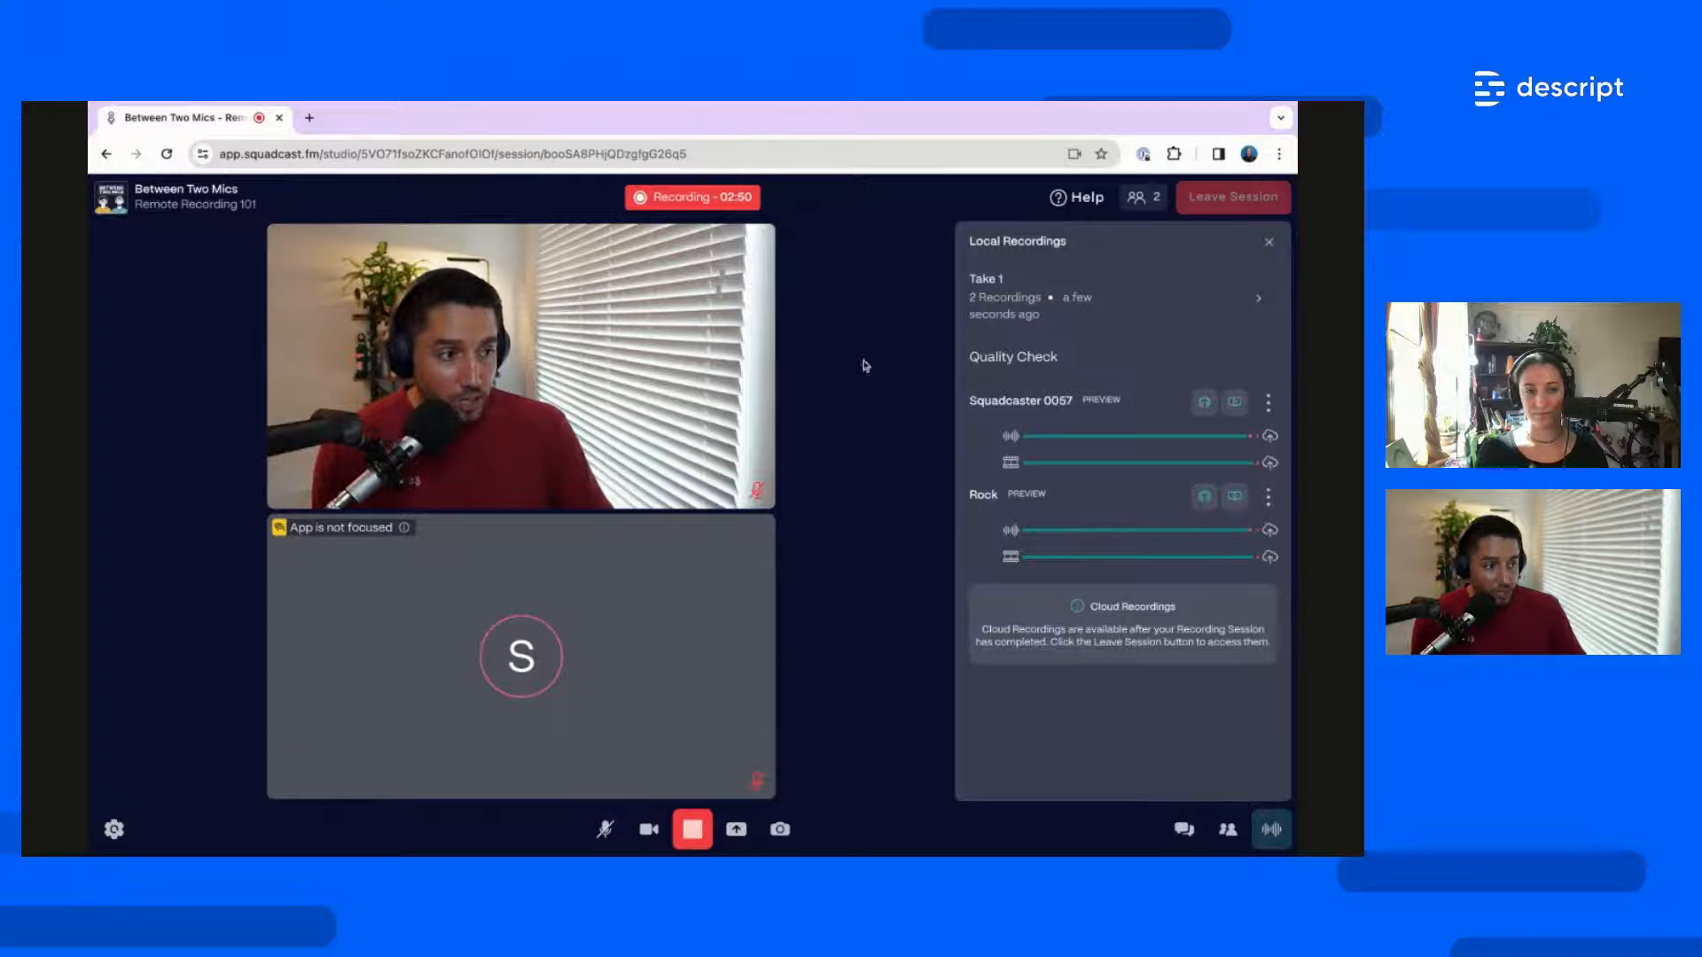
mouse_move(1015, 463)
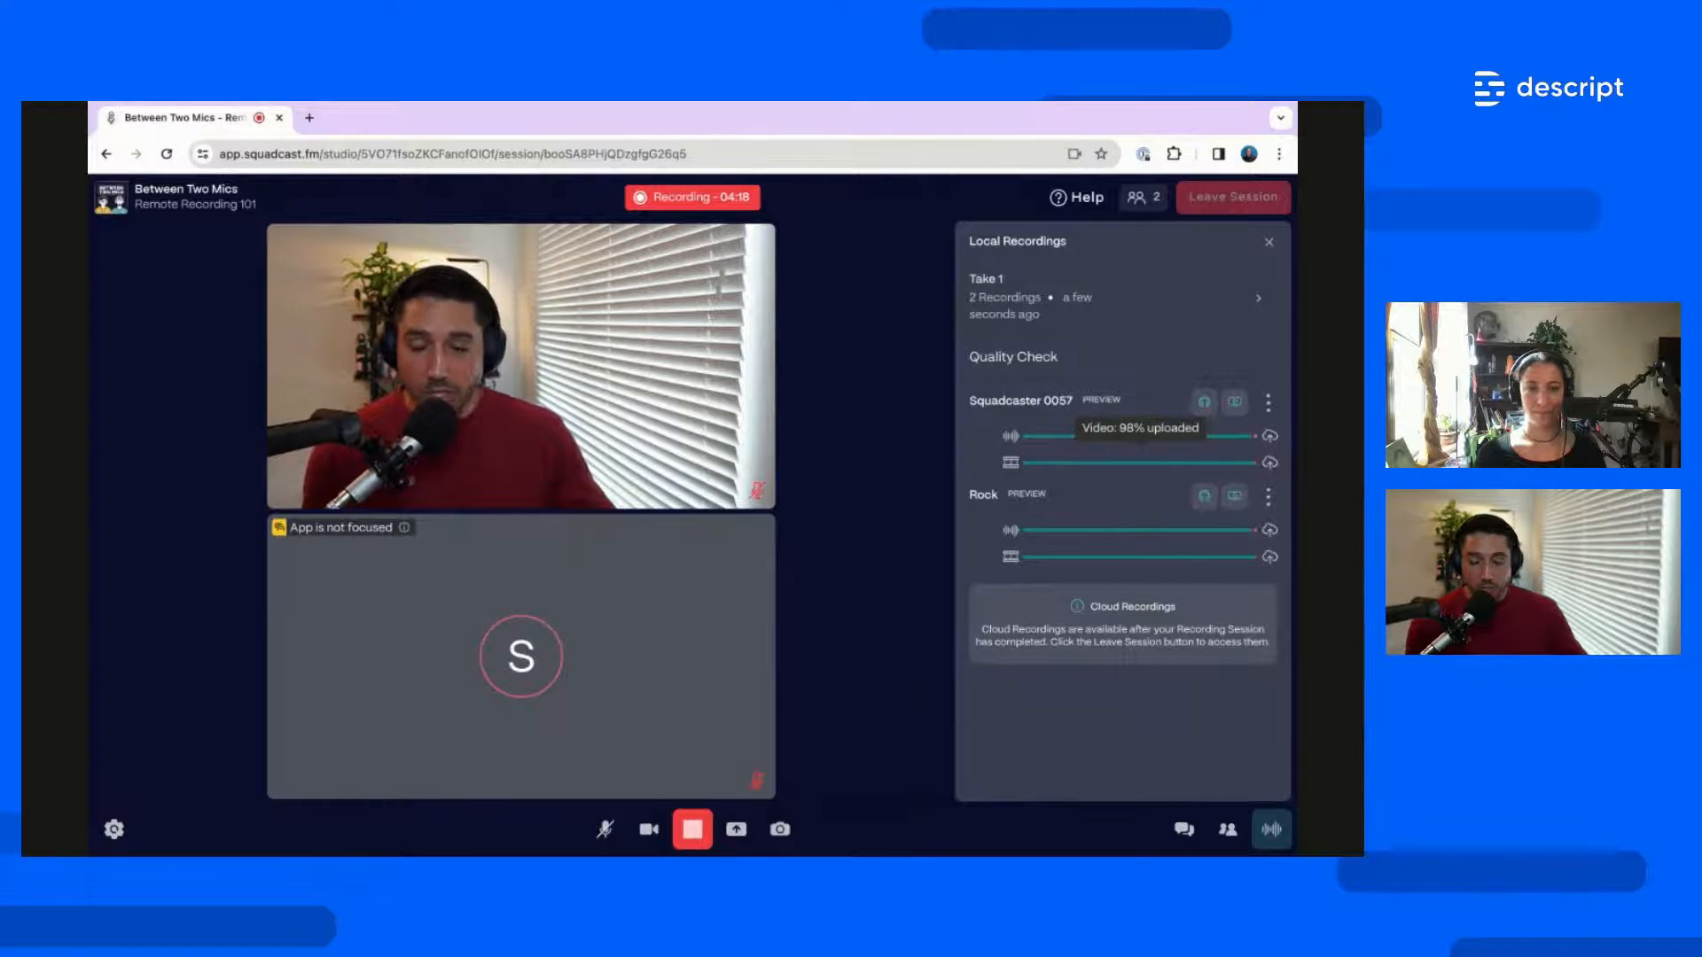
mouse_move(1092, 530)
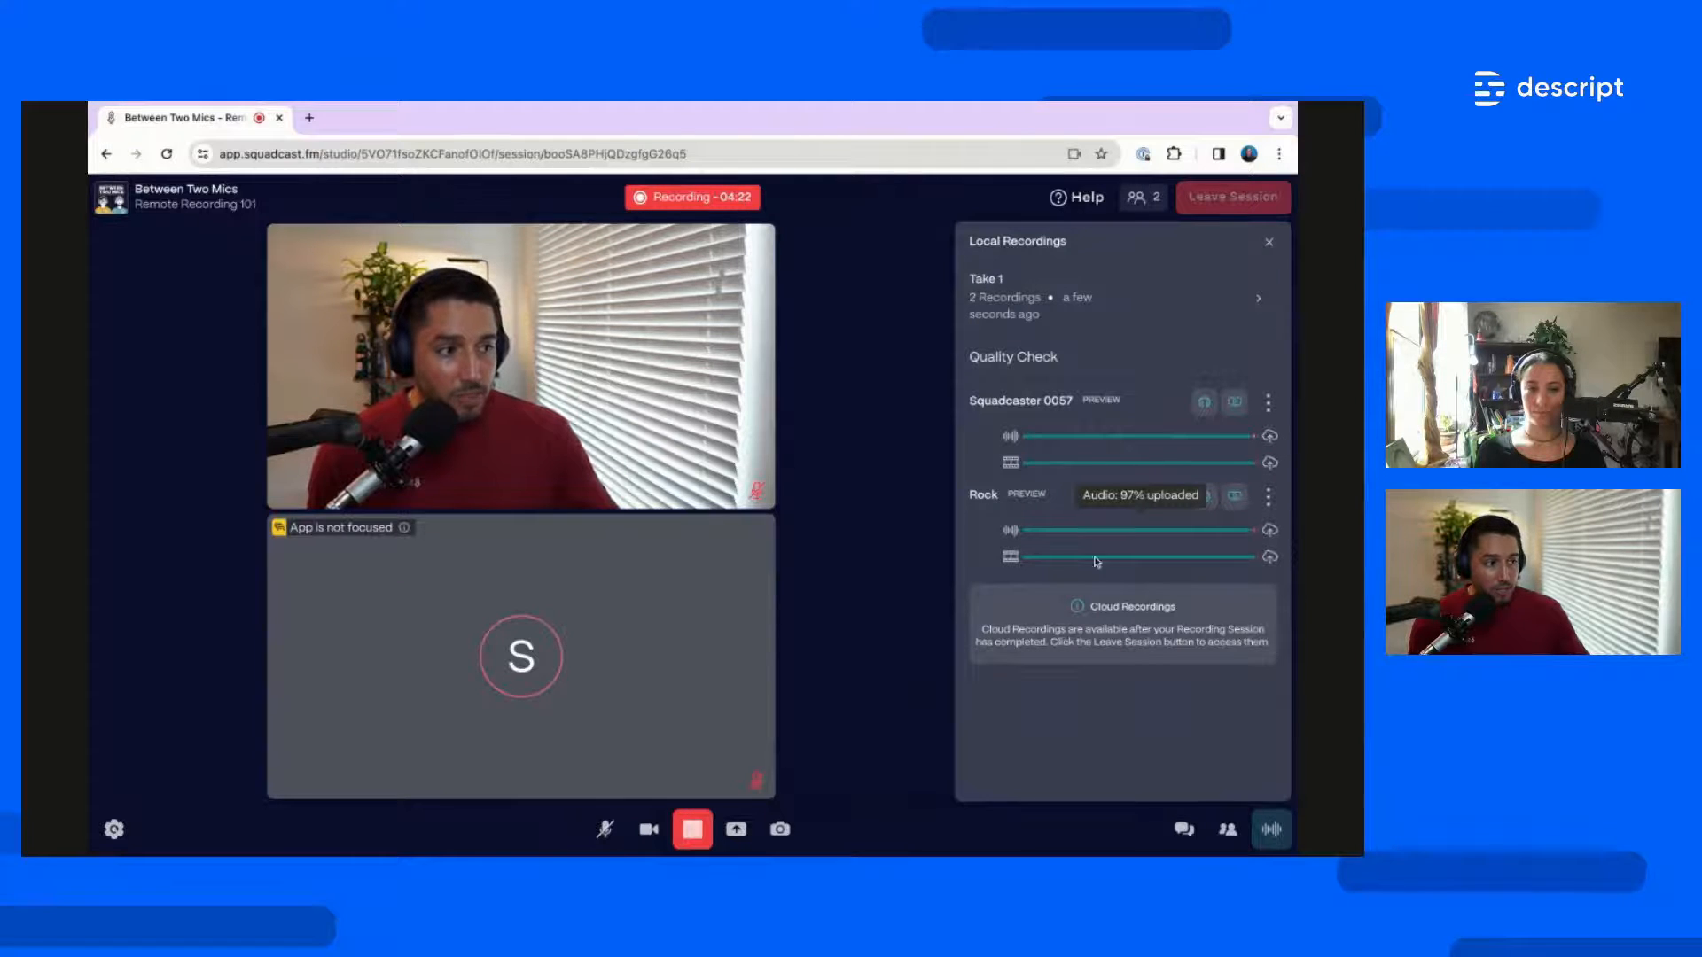
mouse_move(1054, 574)
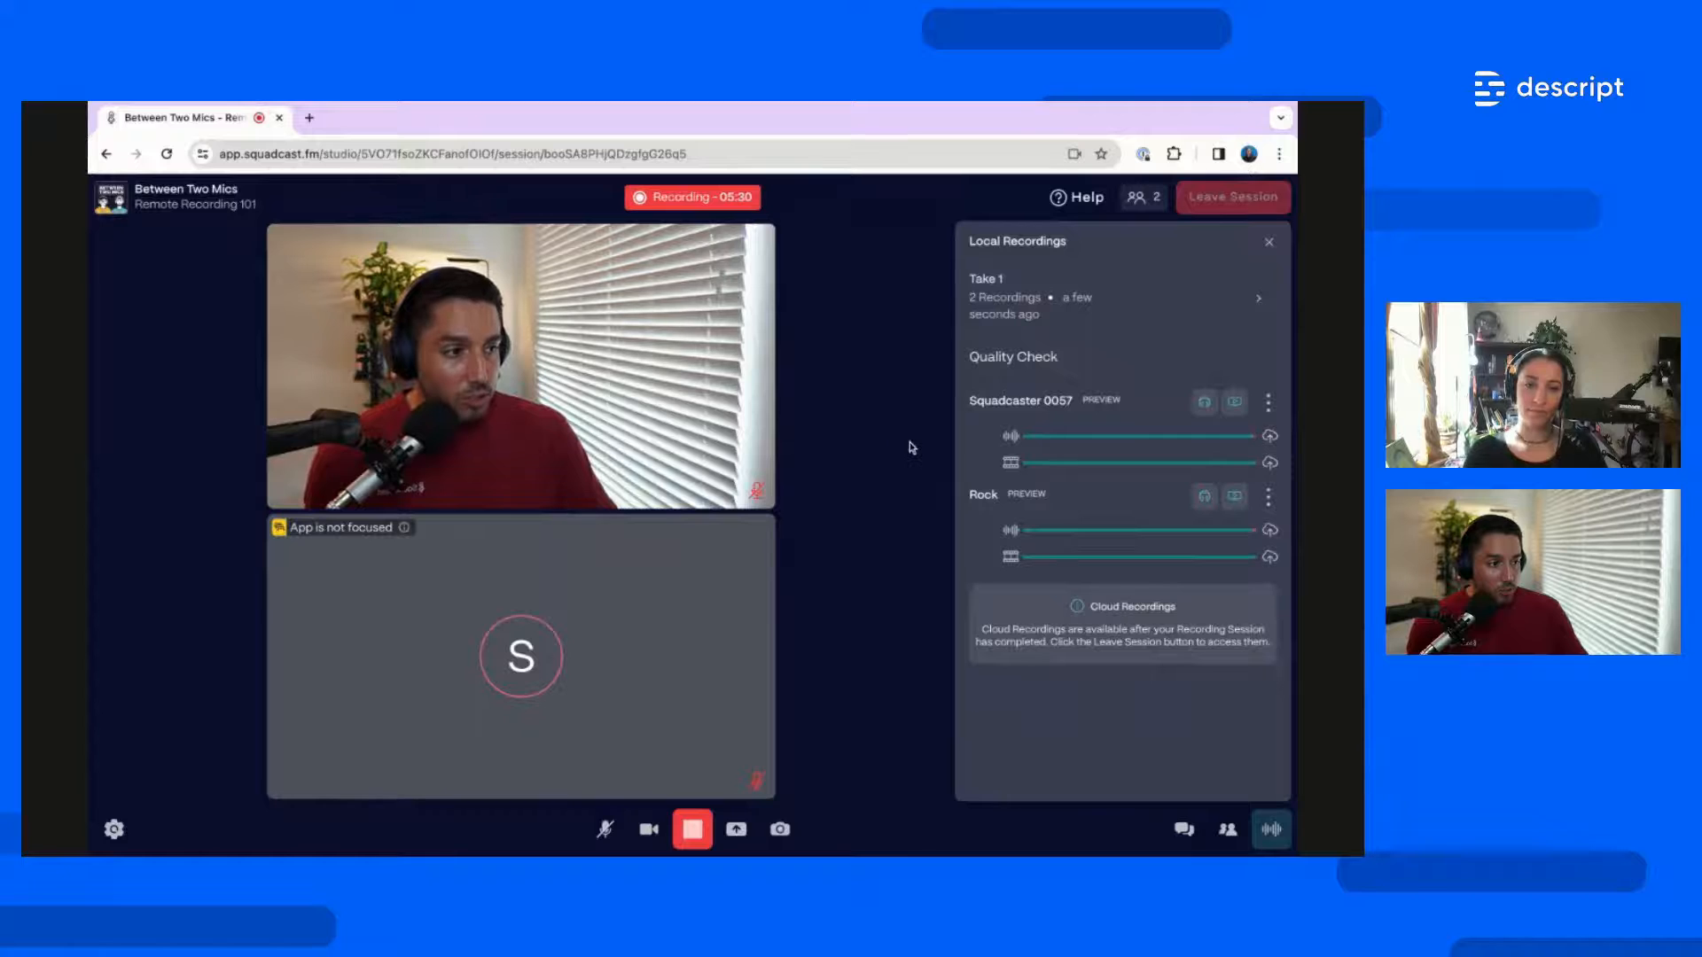
left_click(695, 831)
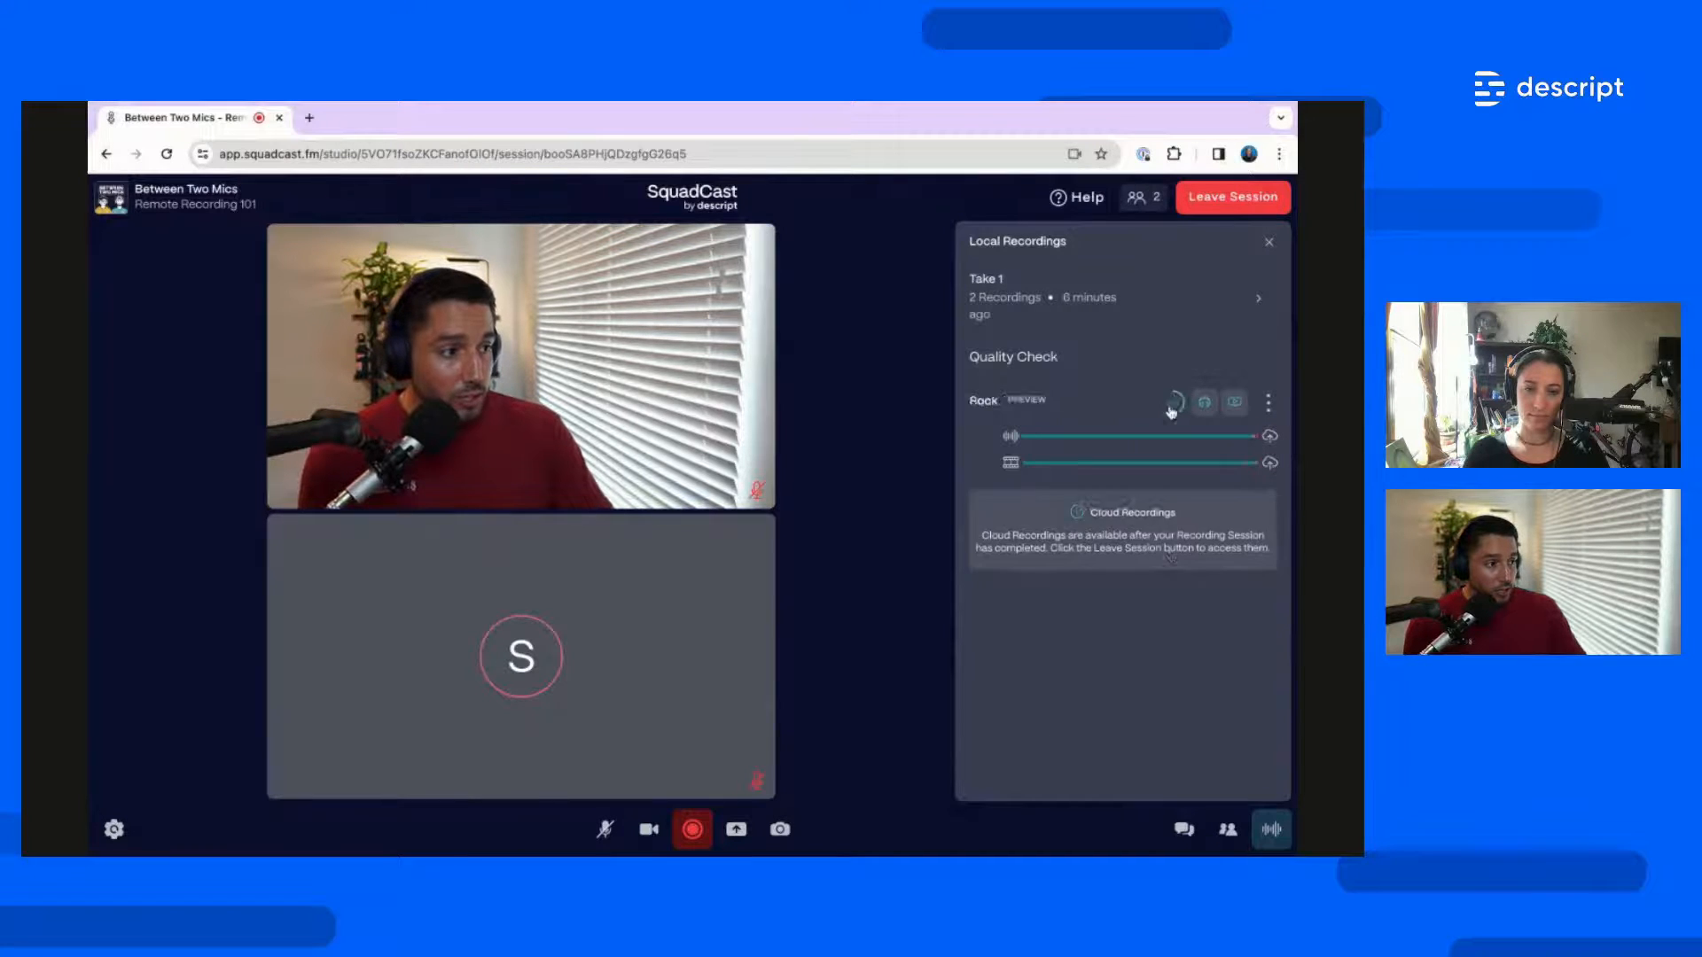
Look through the participant recordings of Take 1 and open the video preview of the host's recording
mouse_move(1262, 306)
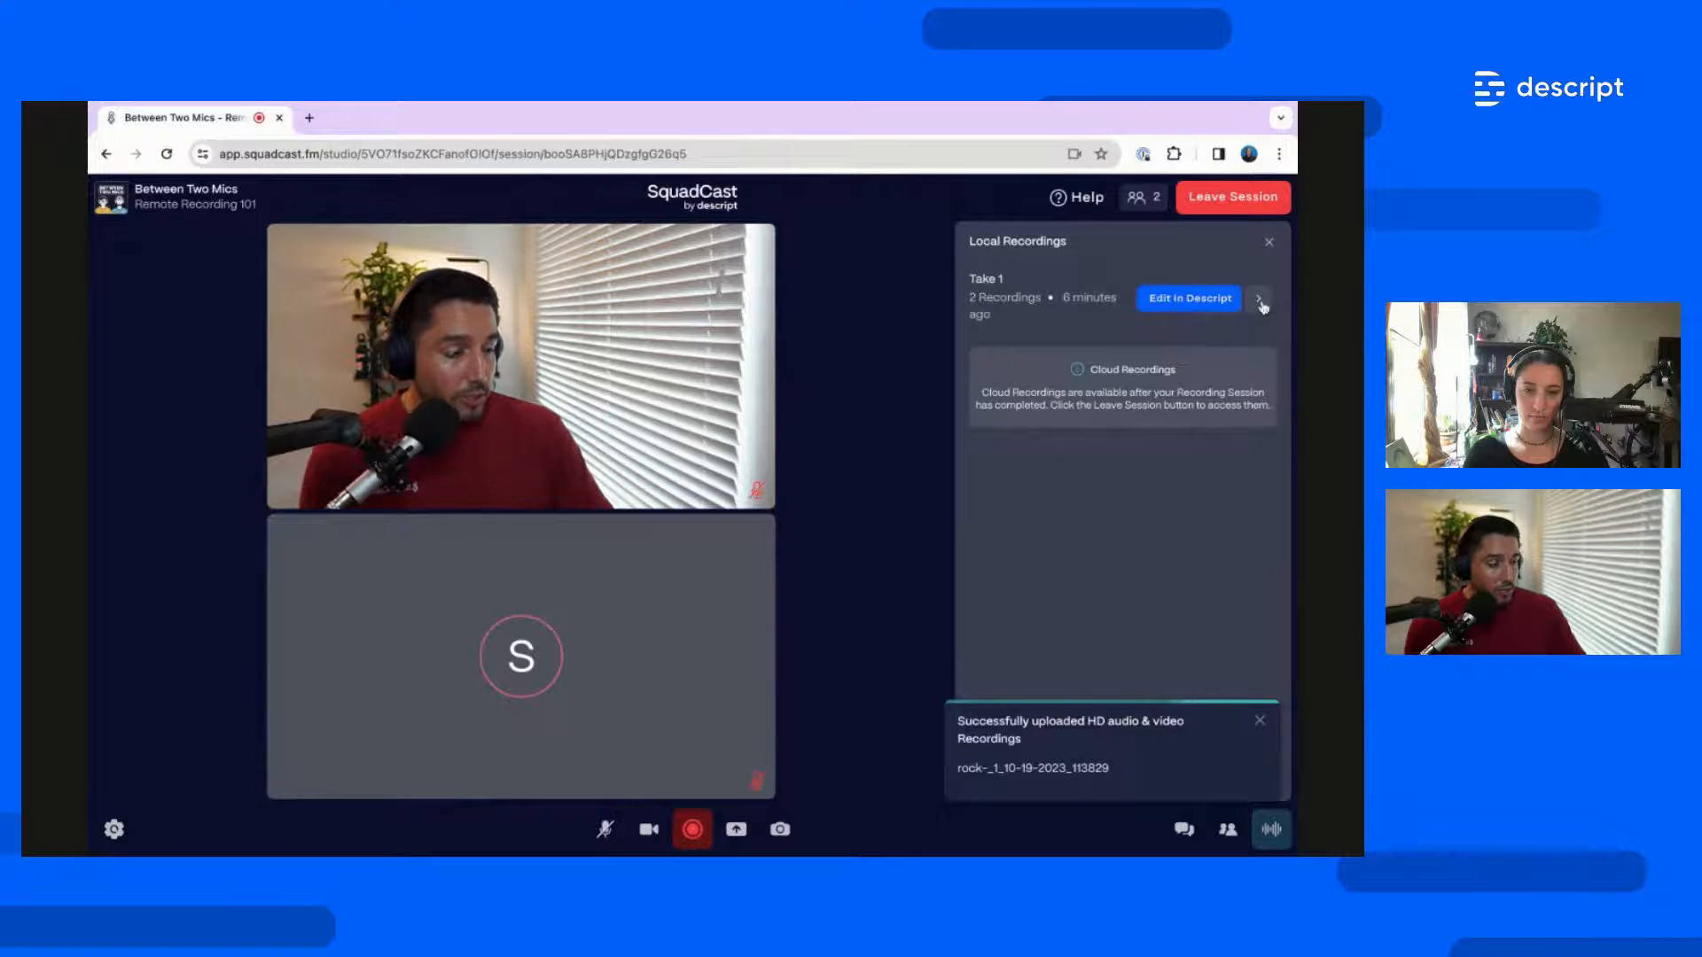
left_click(1260, 302)
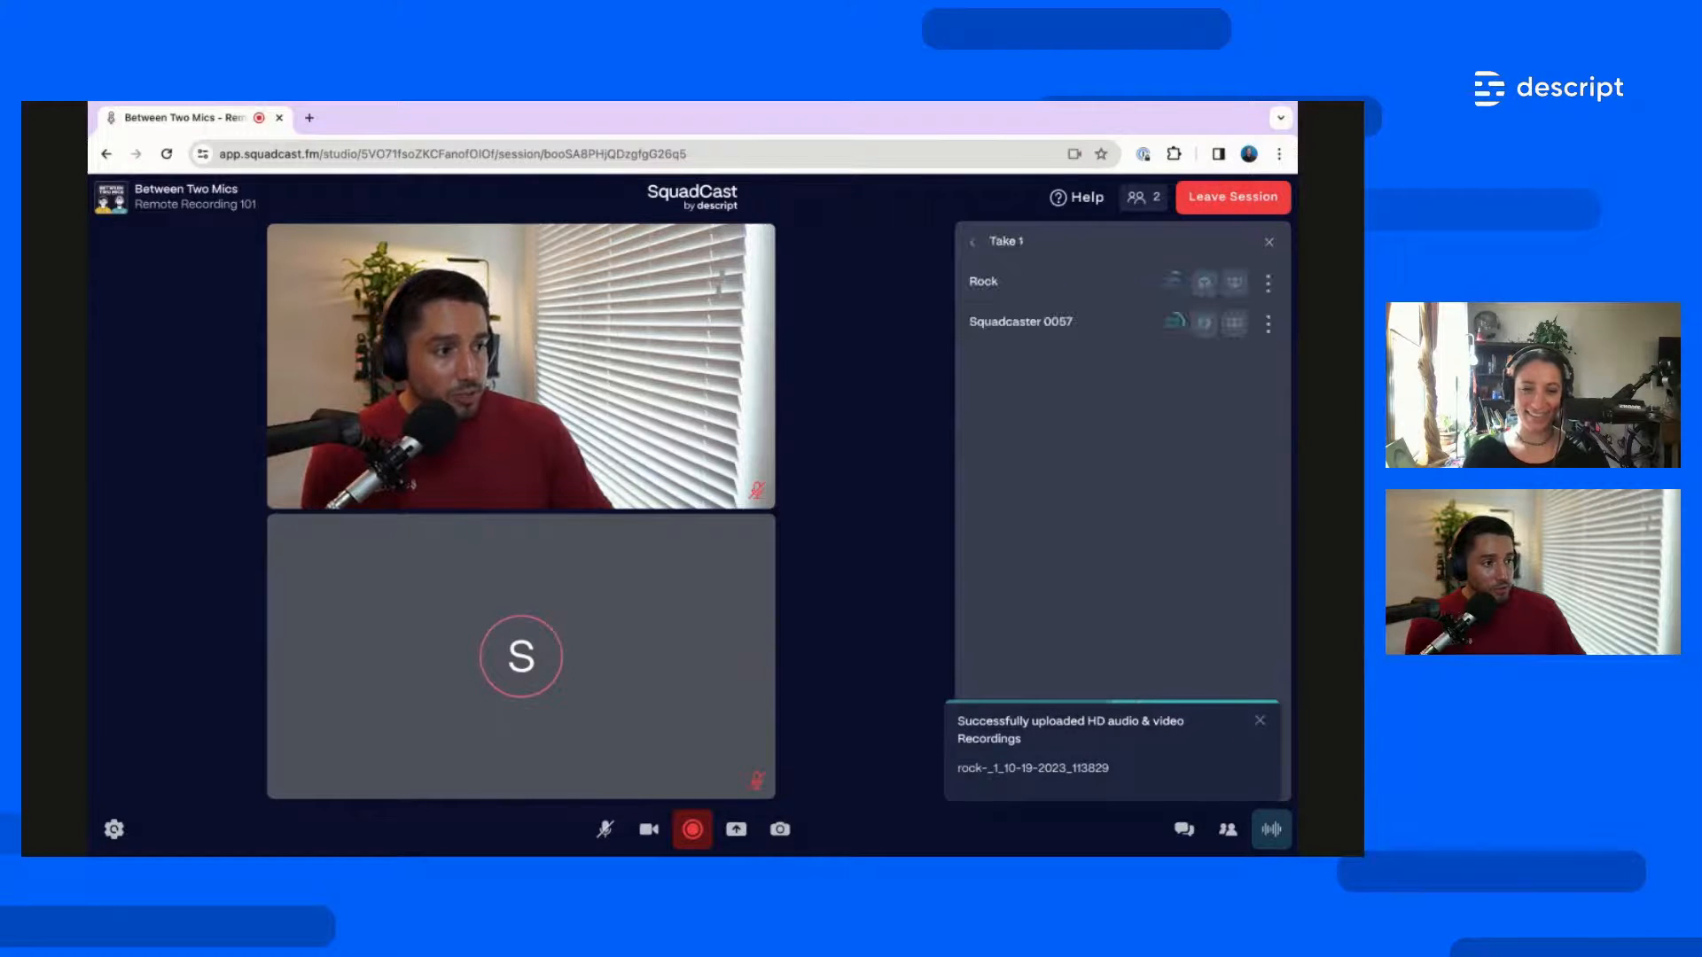
left_click(976, 243)
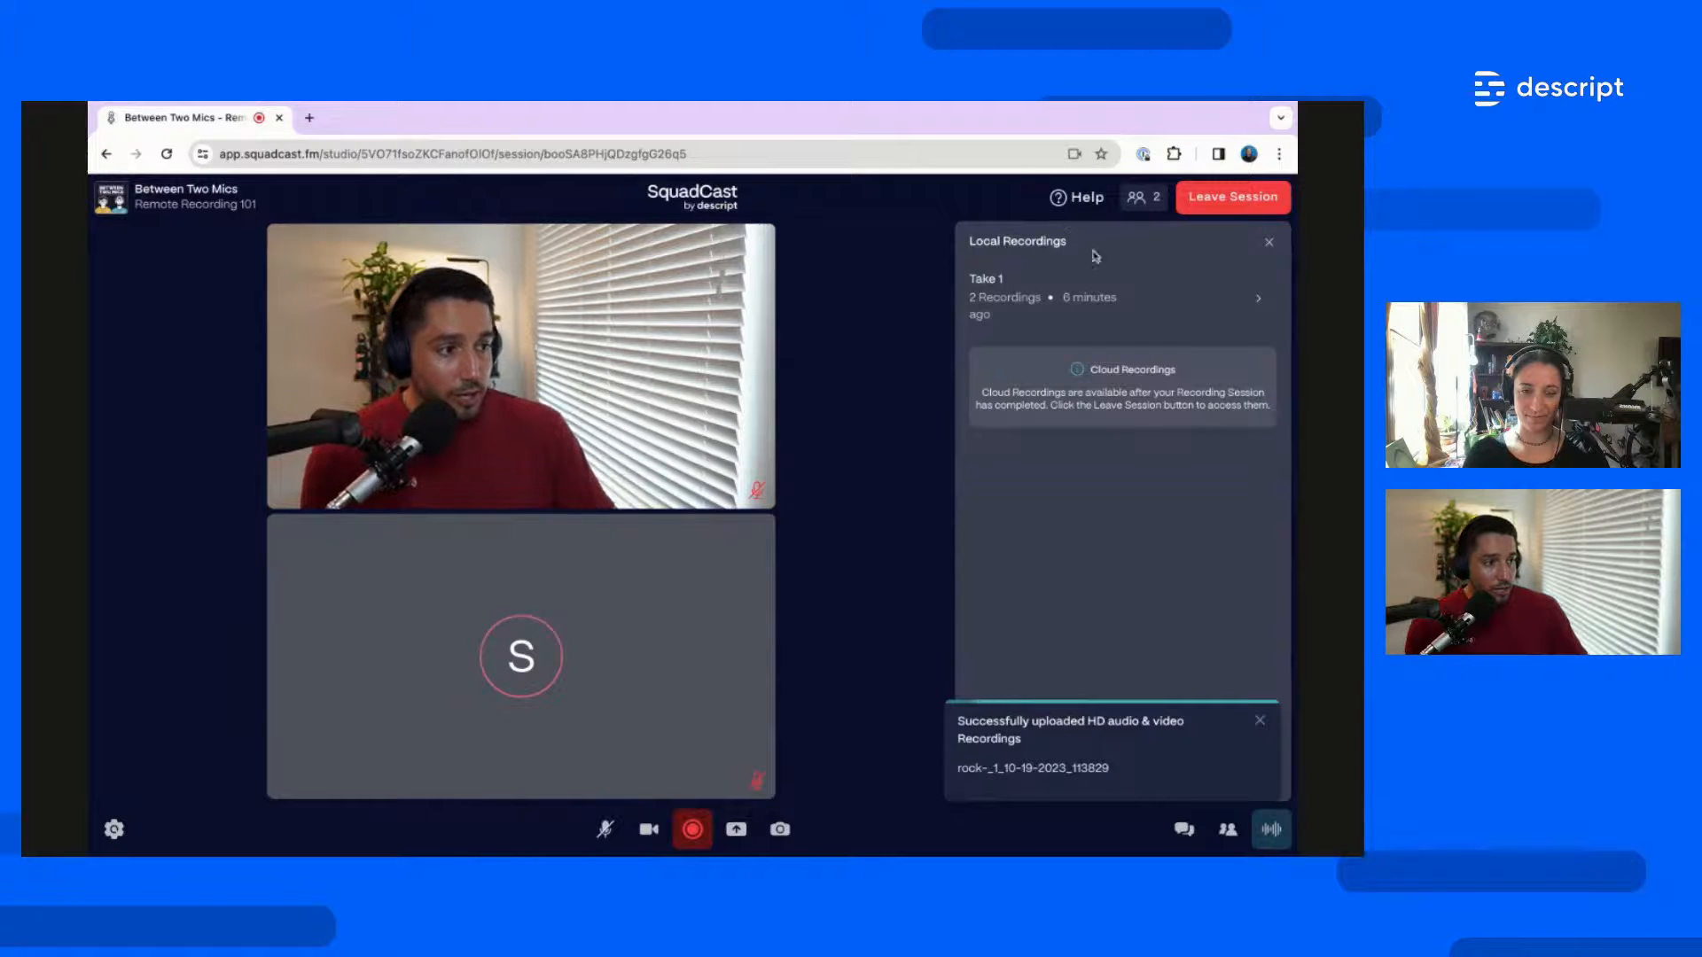
mouse_move(1019, 282)
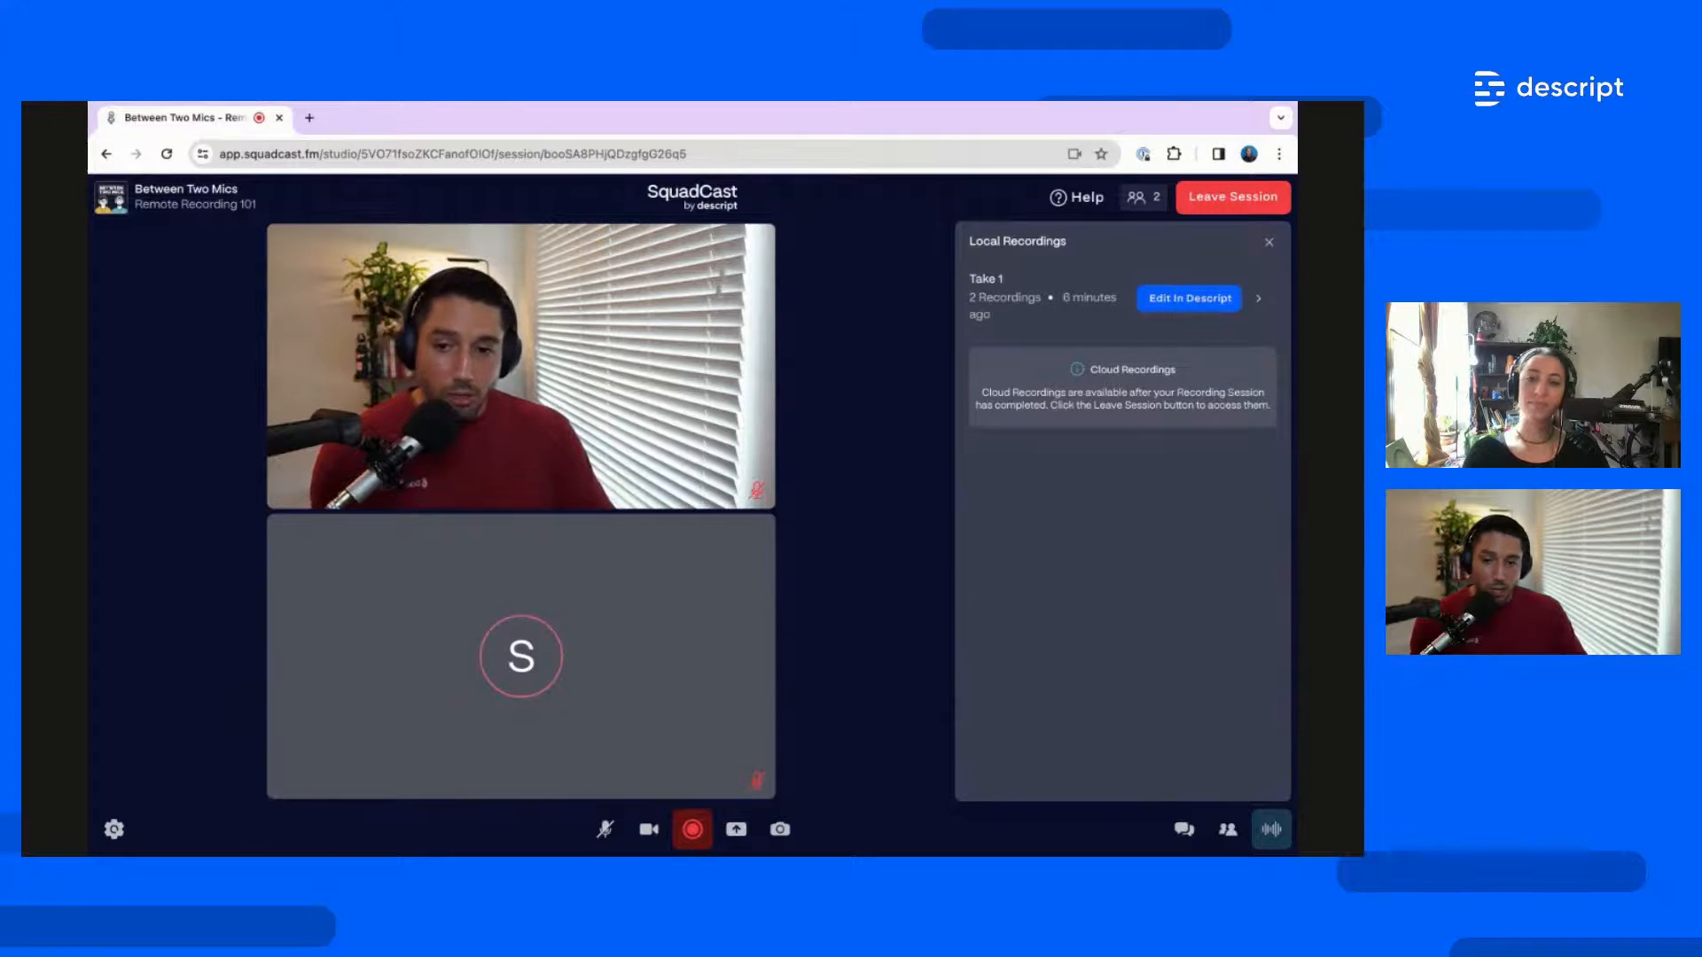
left_click(1258, 300)
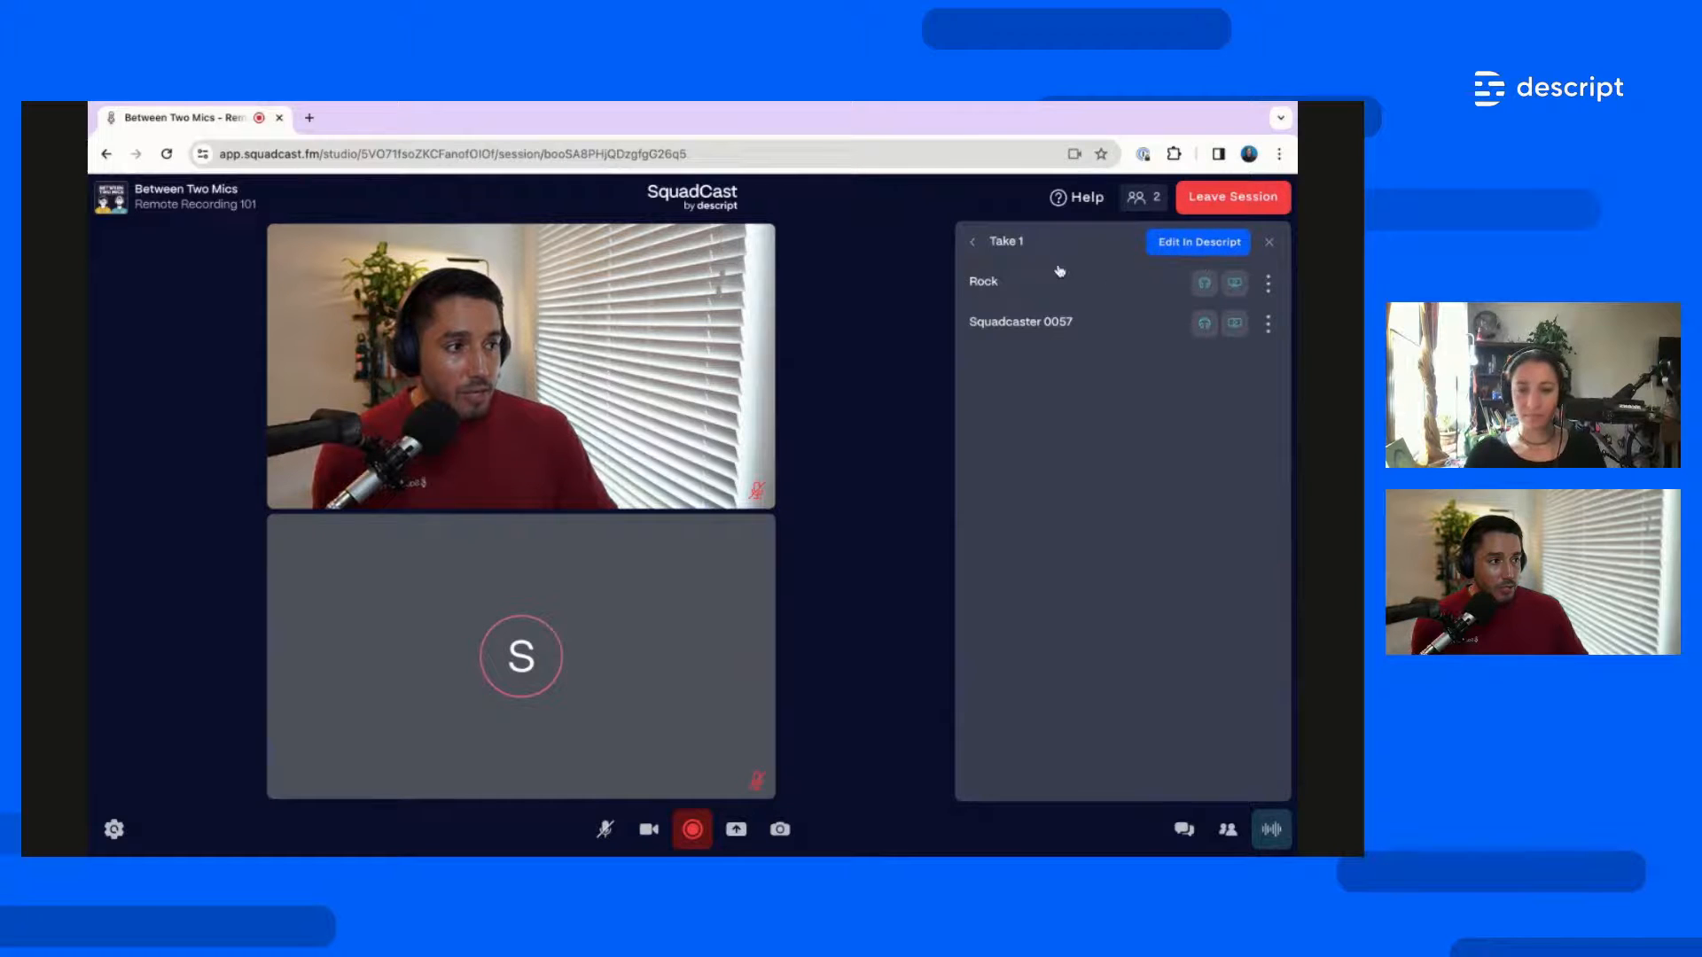
left_click(1233, 285)
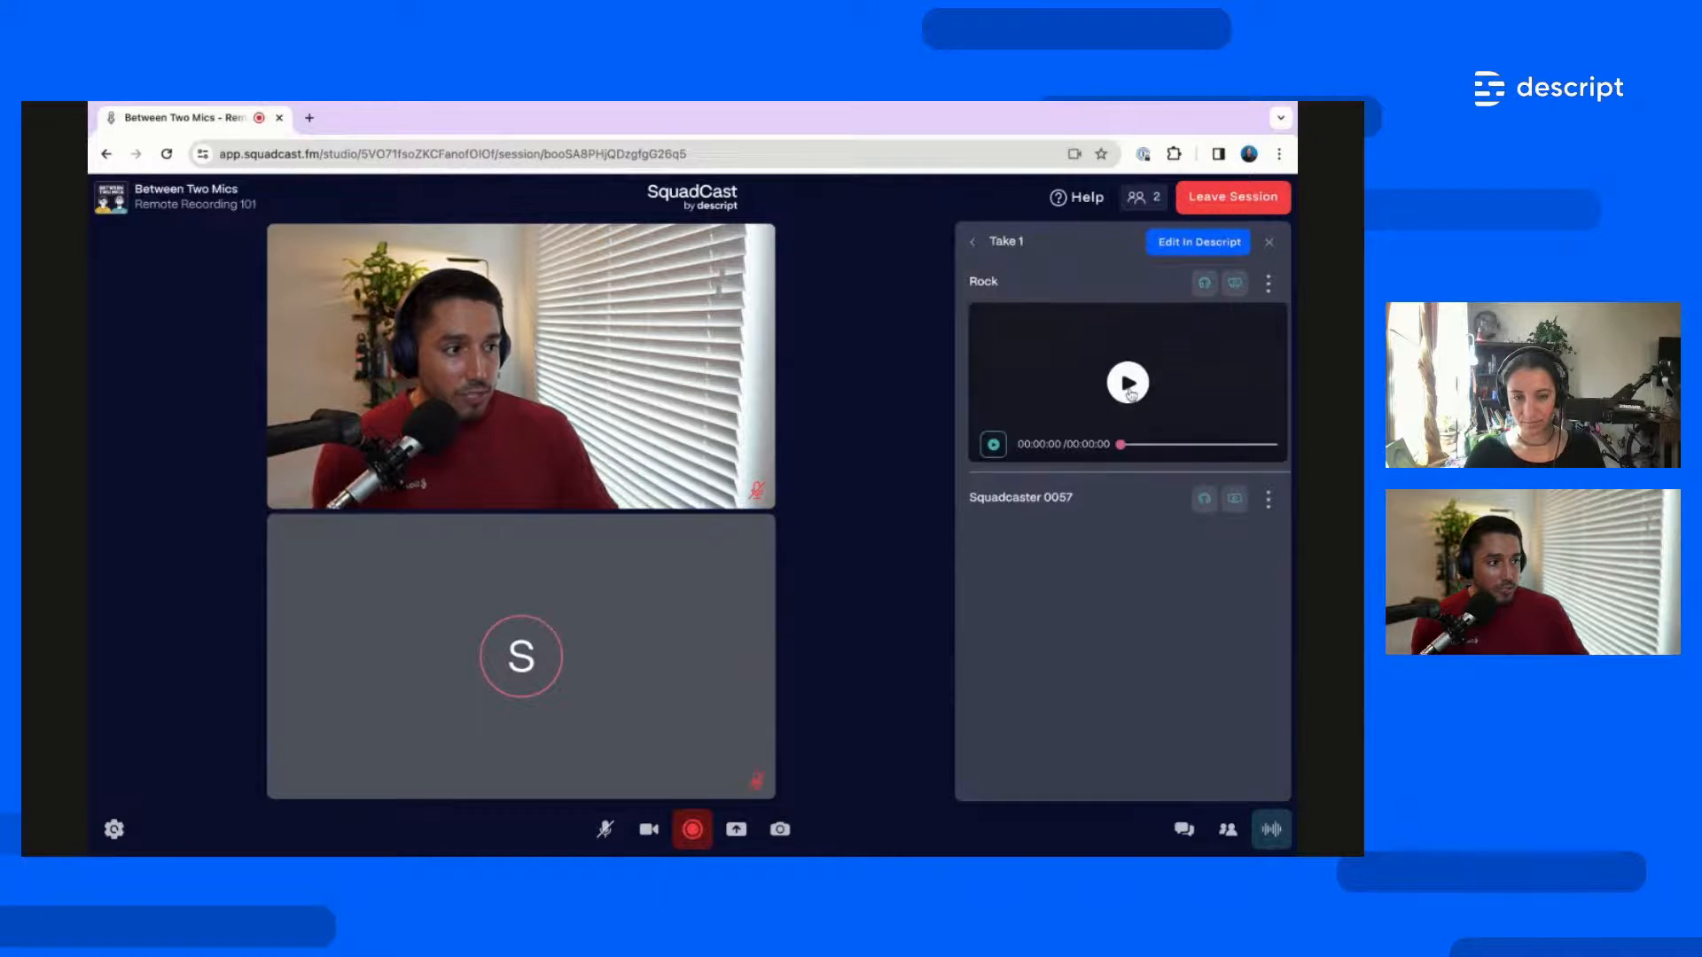
Play and pause the host's Take 1 video, and review the management options for that recording
left_click(1128, 383)
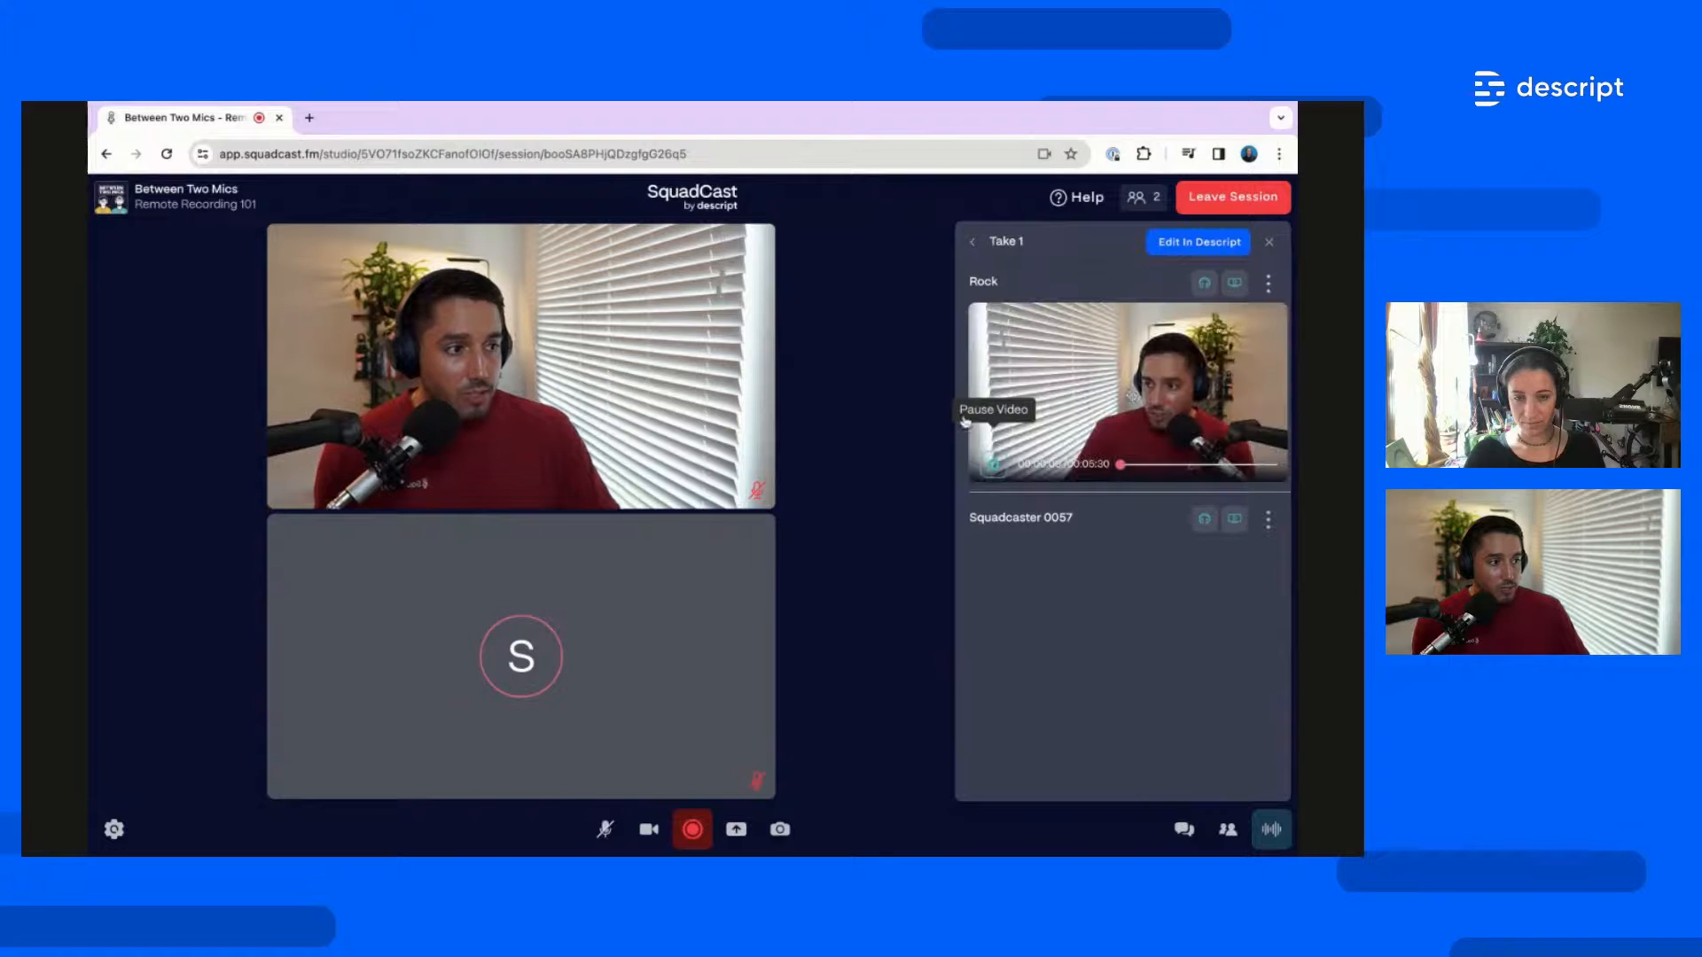
left_click(997, 467)
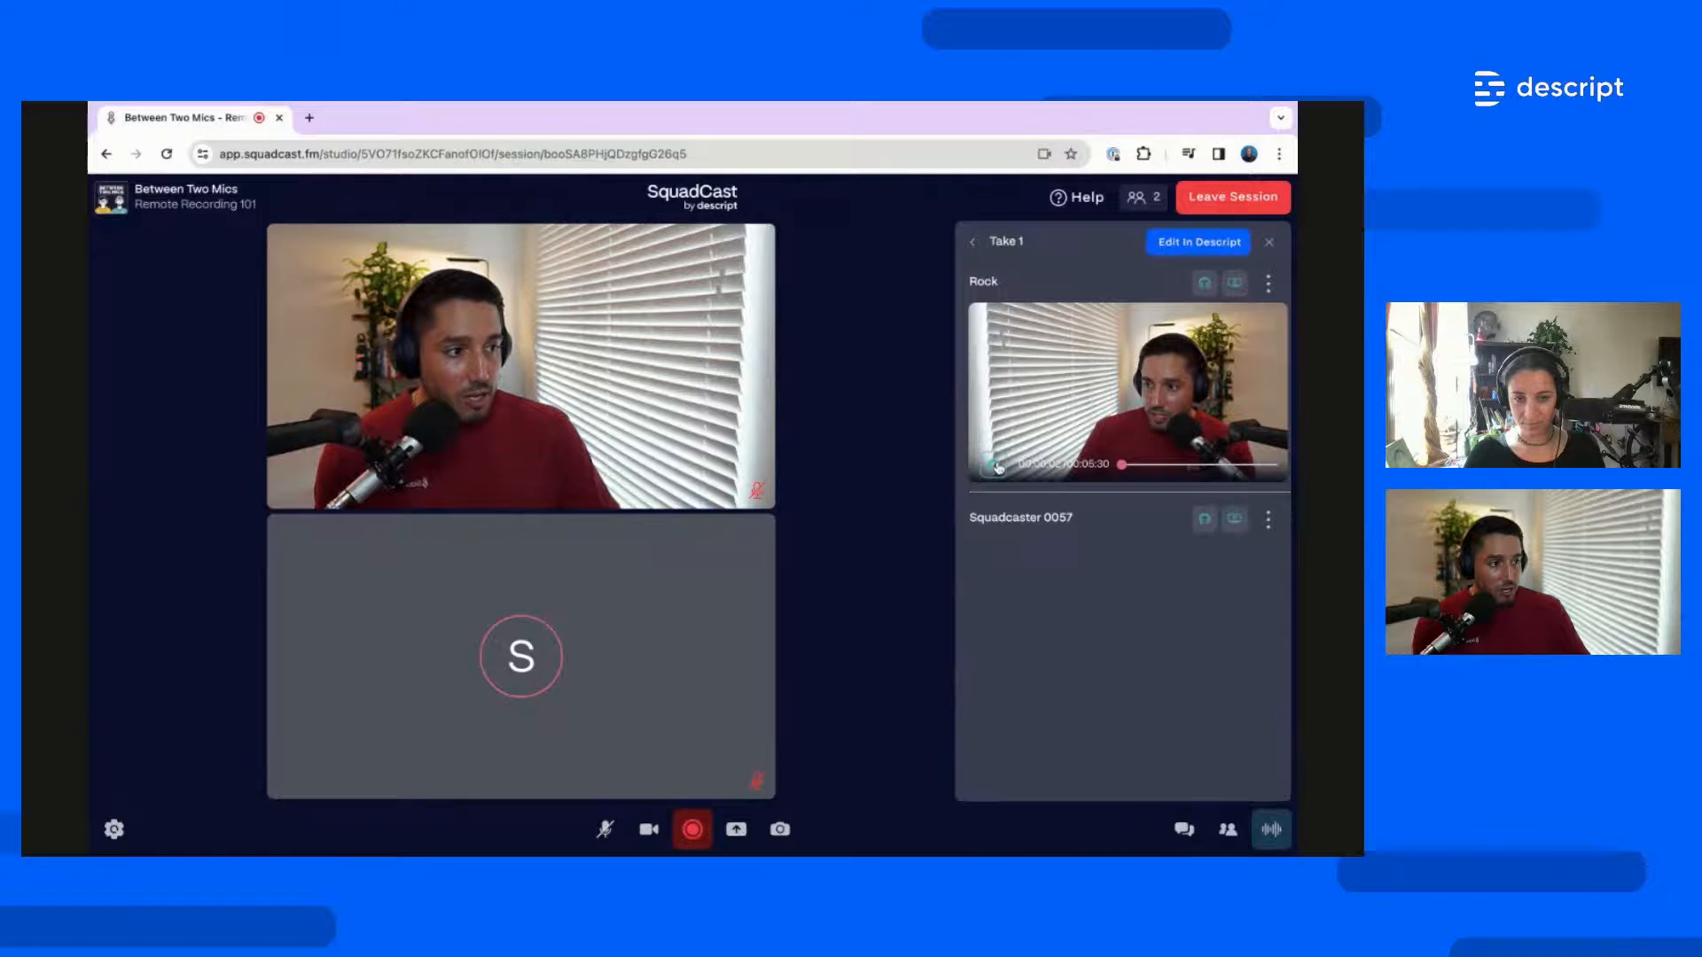
left_click(1273, 284)
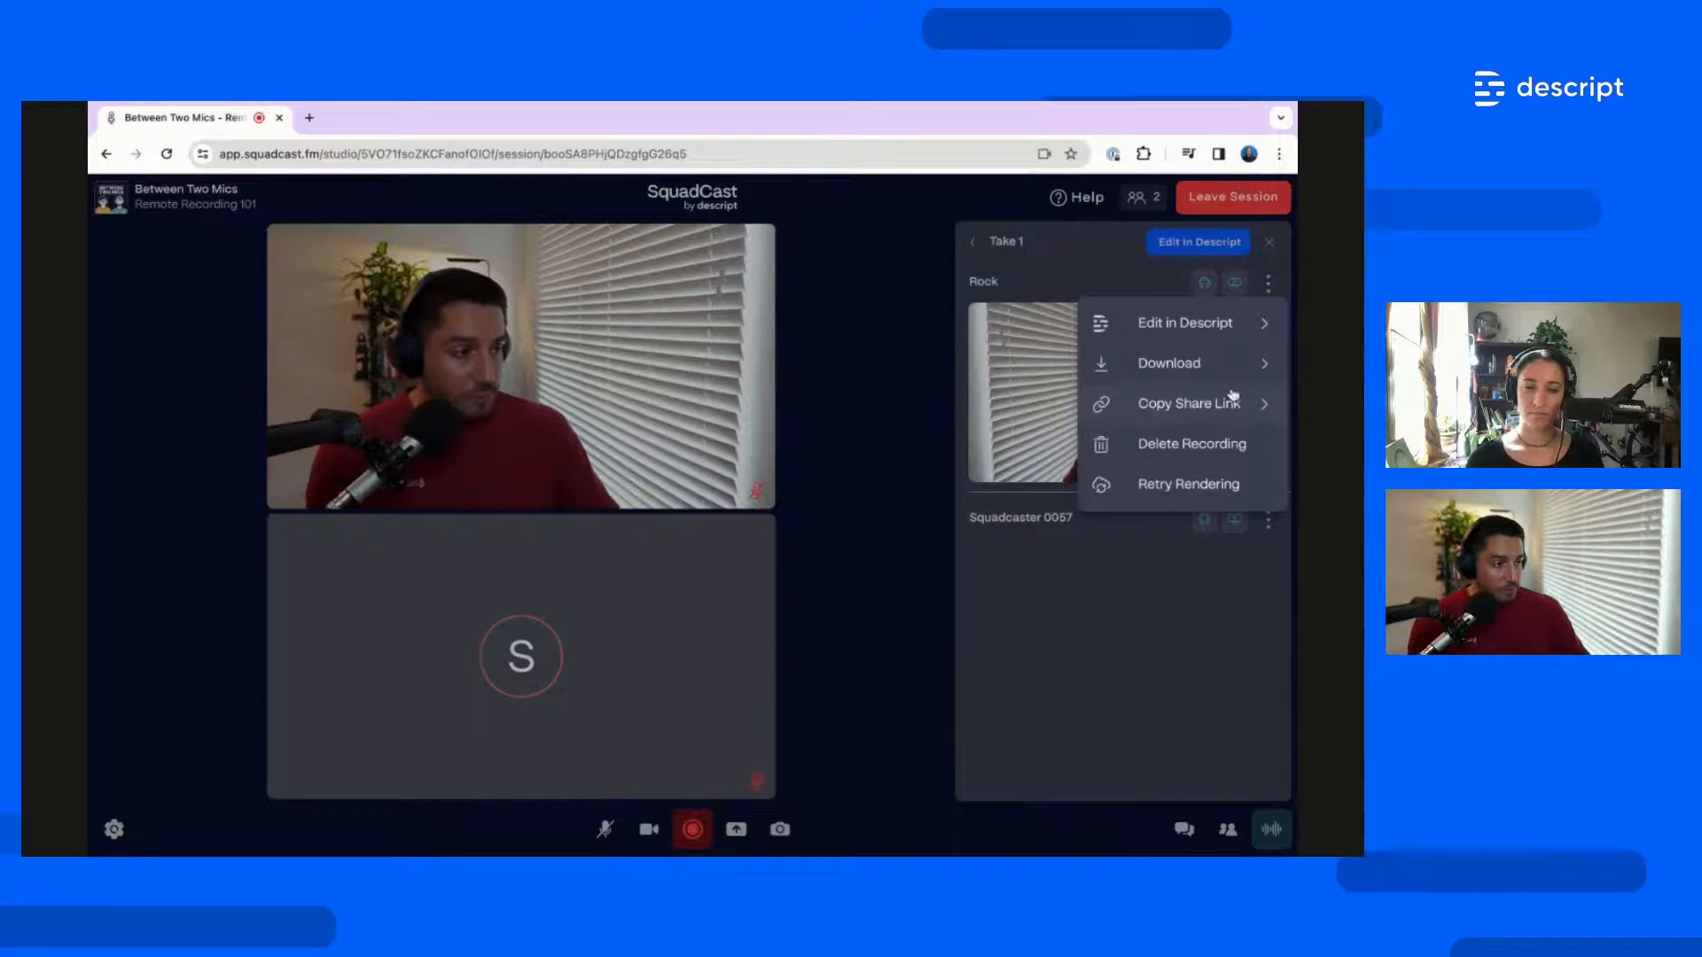
left_click(1267, 283)
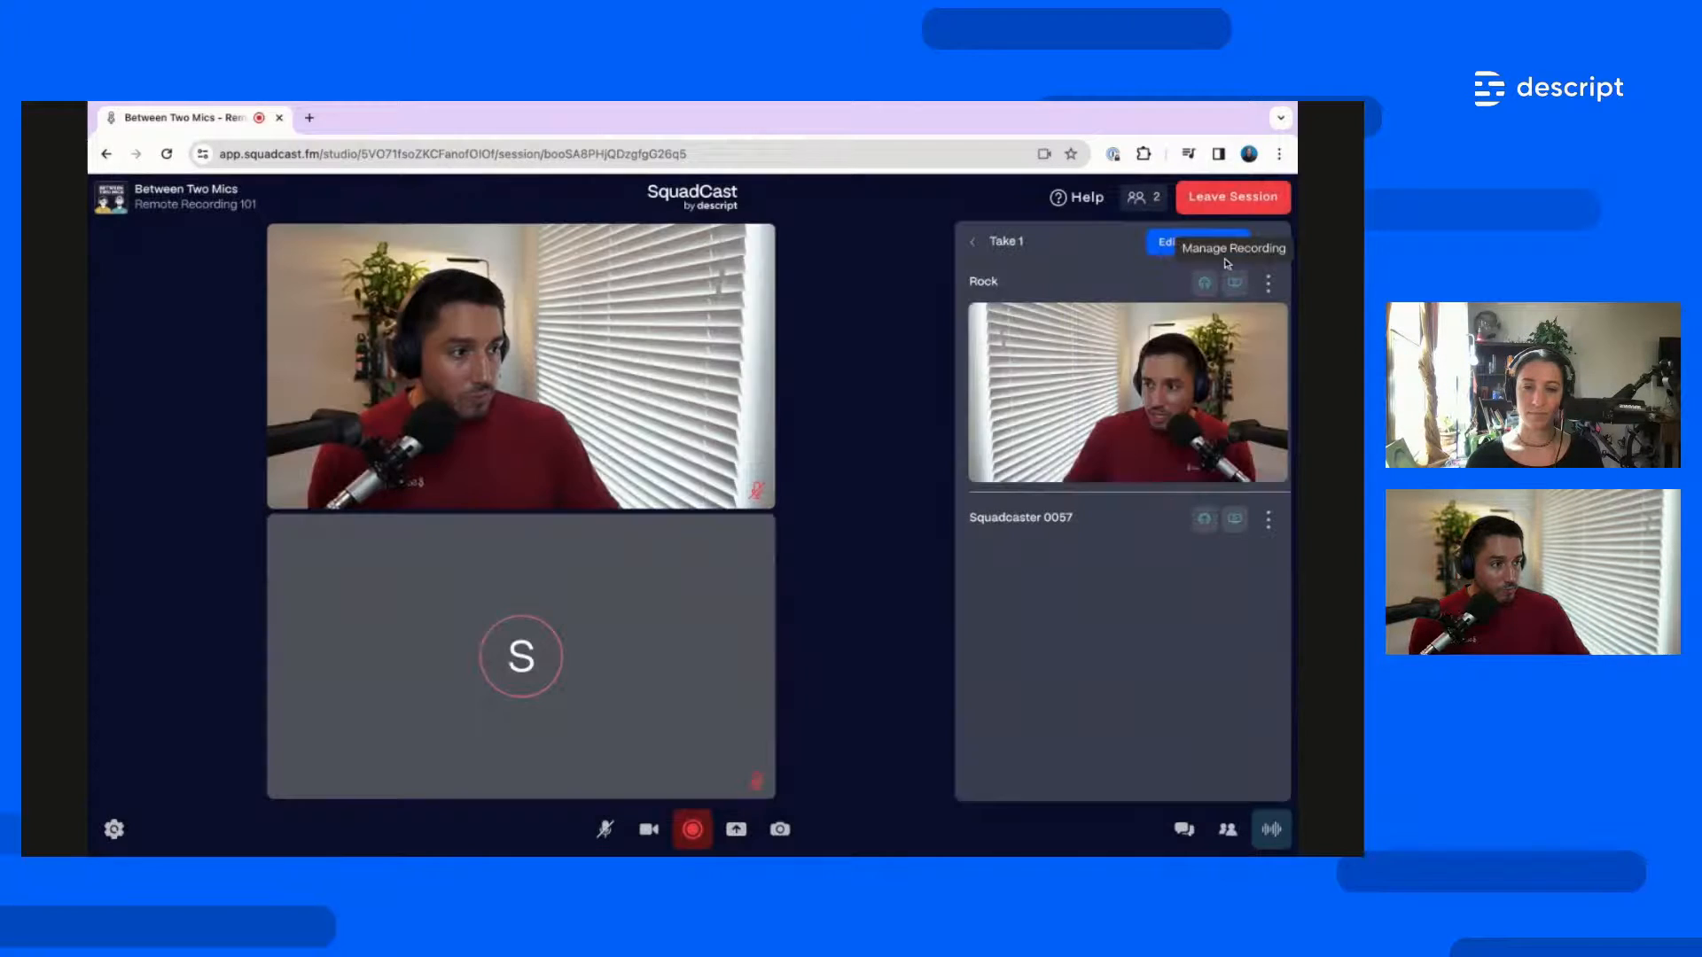
left_click(1266, 284)
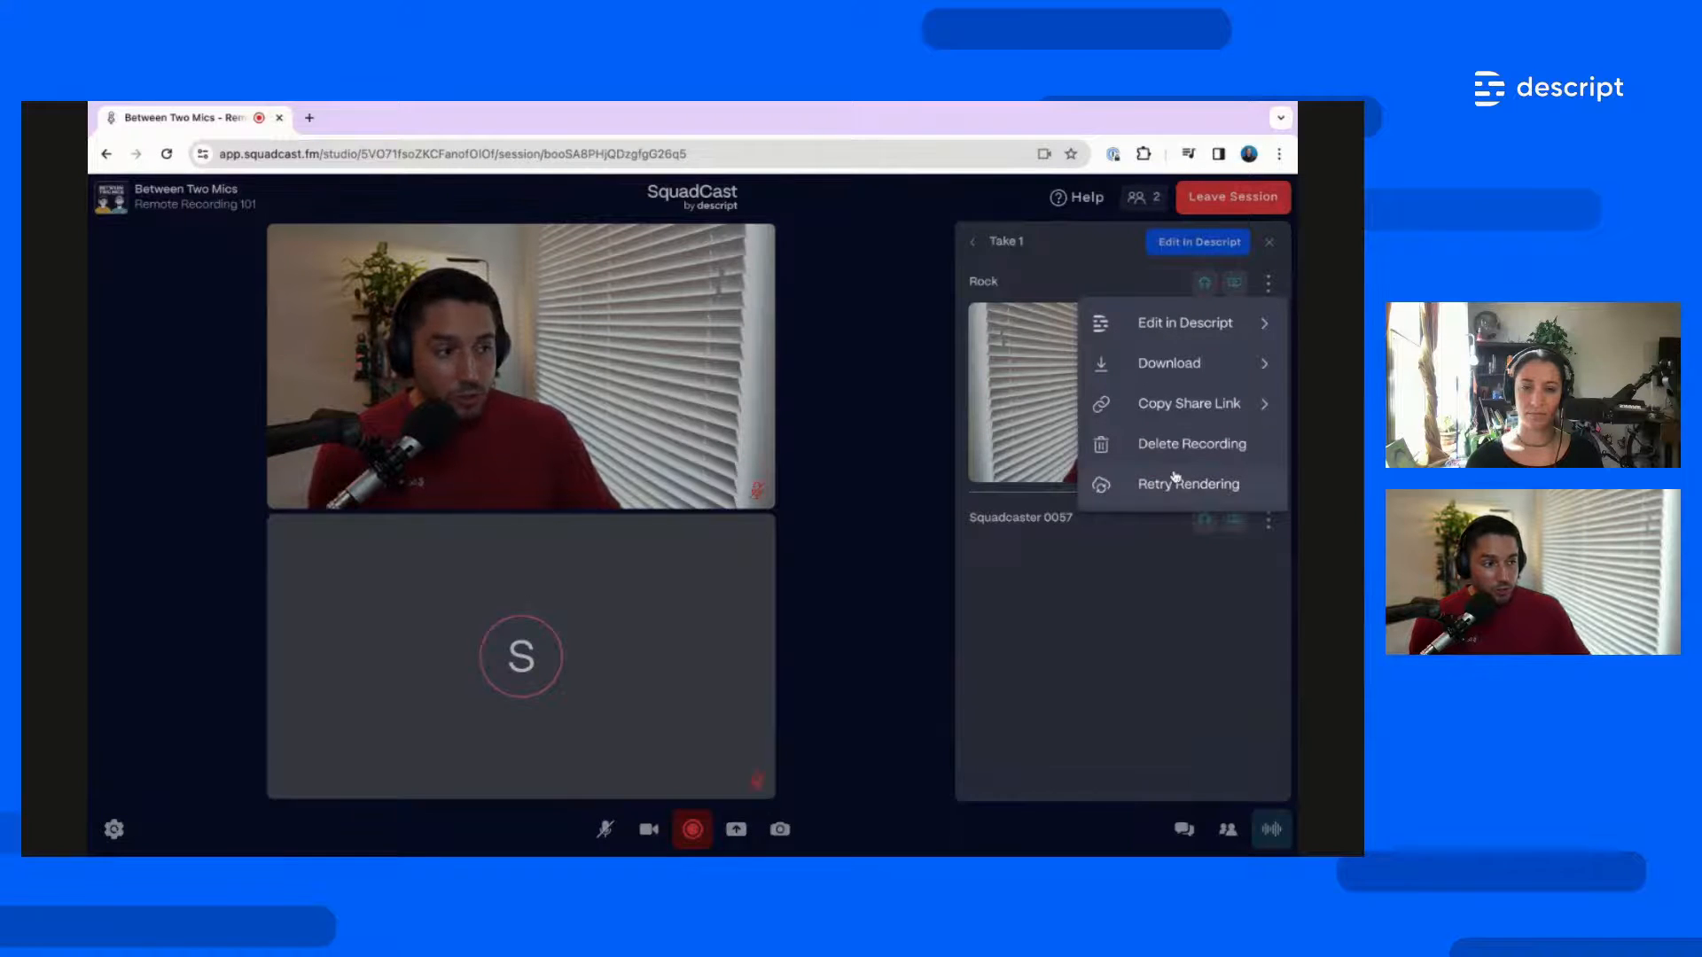
left_click(848, 273)
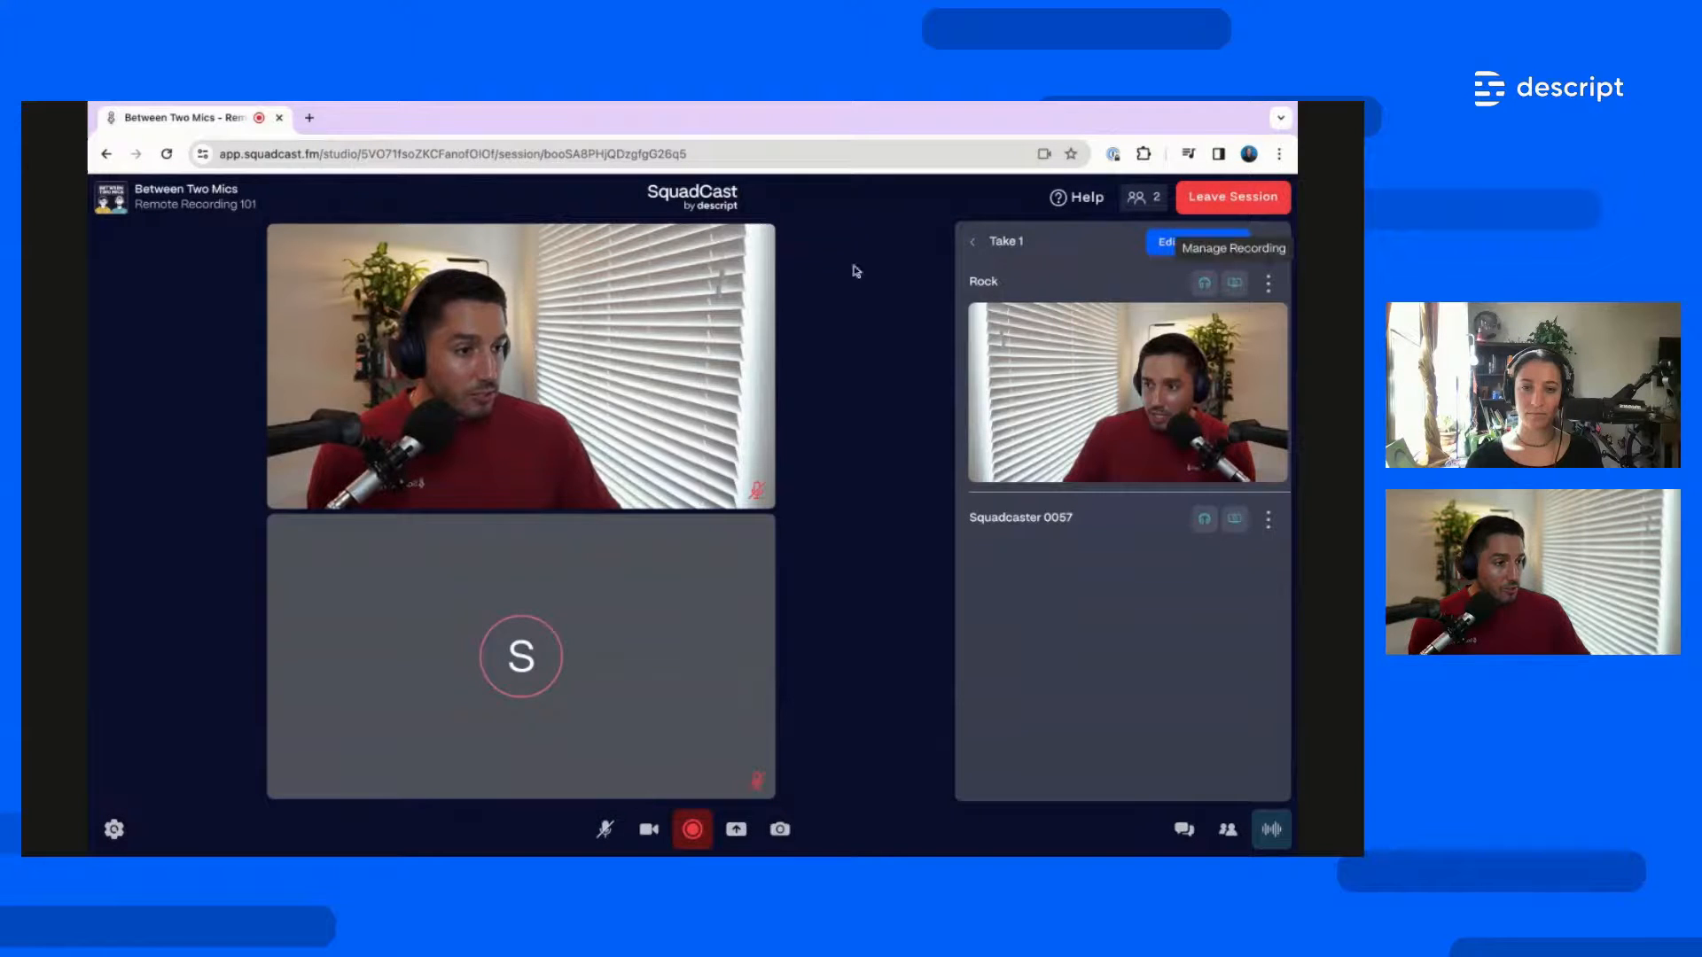
Leave the Take 1 details and show the session chat in place of the local recordings
left_click(975, 244)
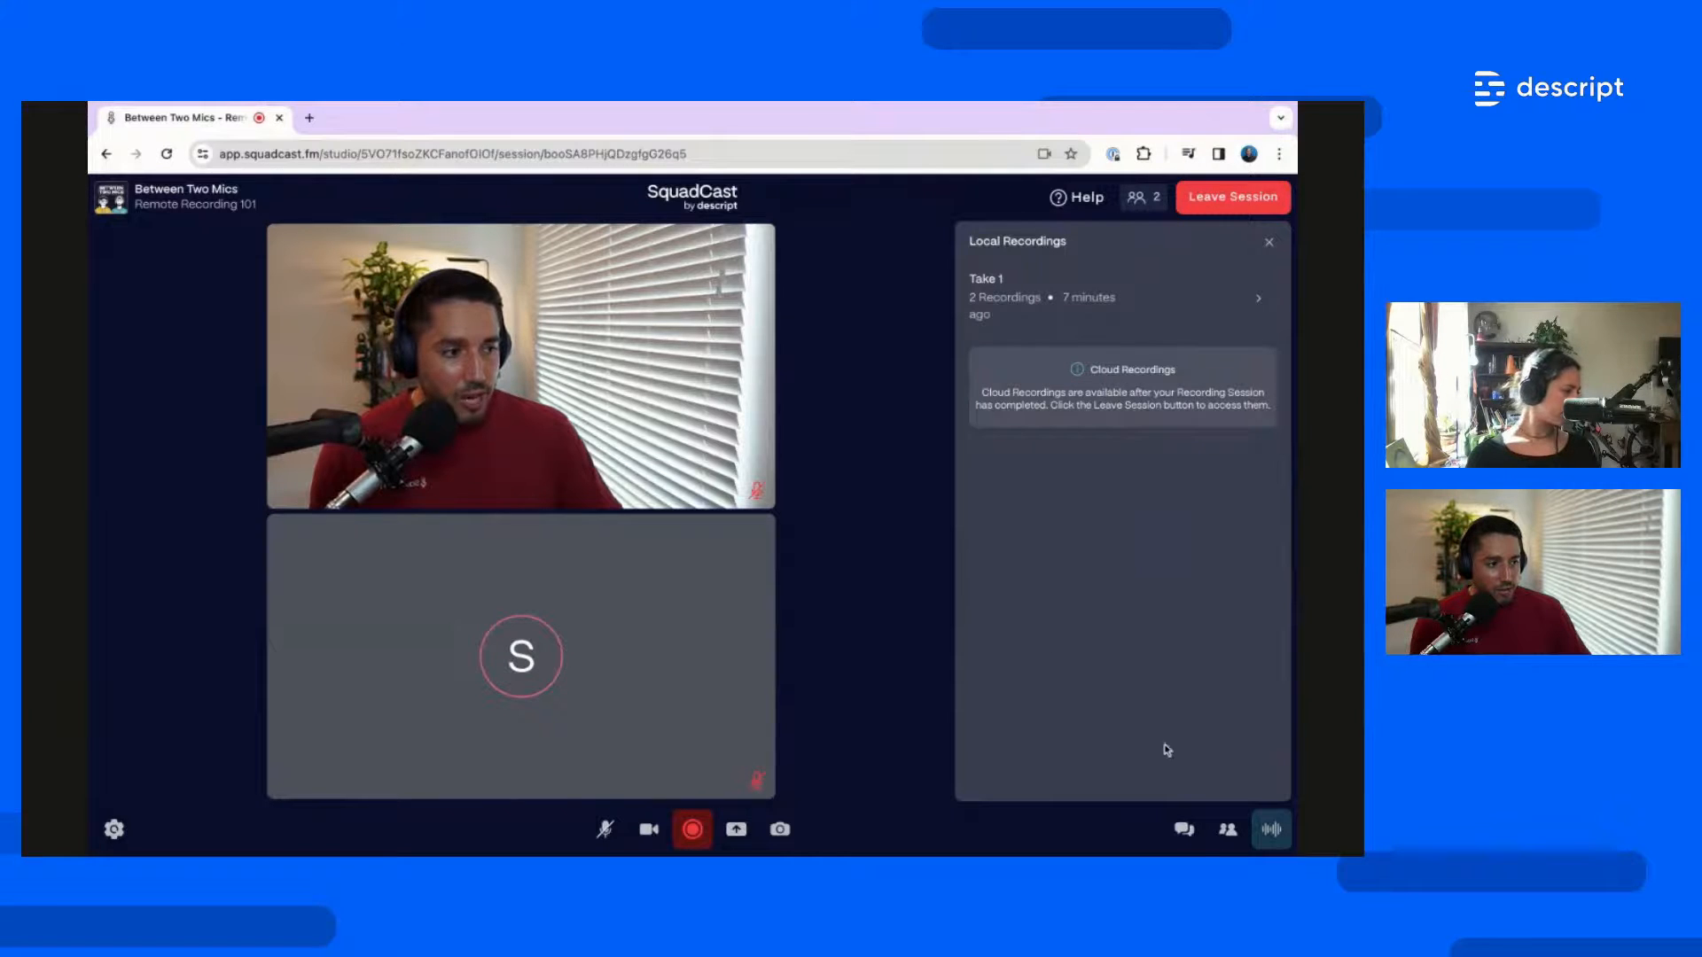
left_click(1184, 829)
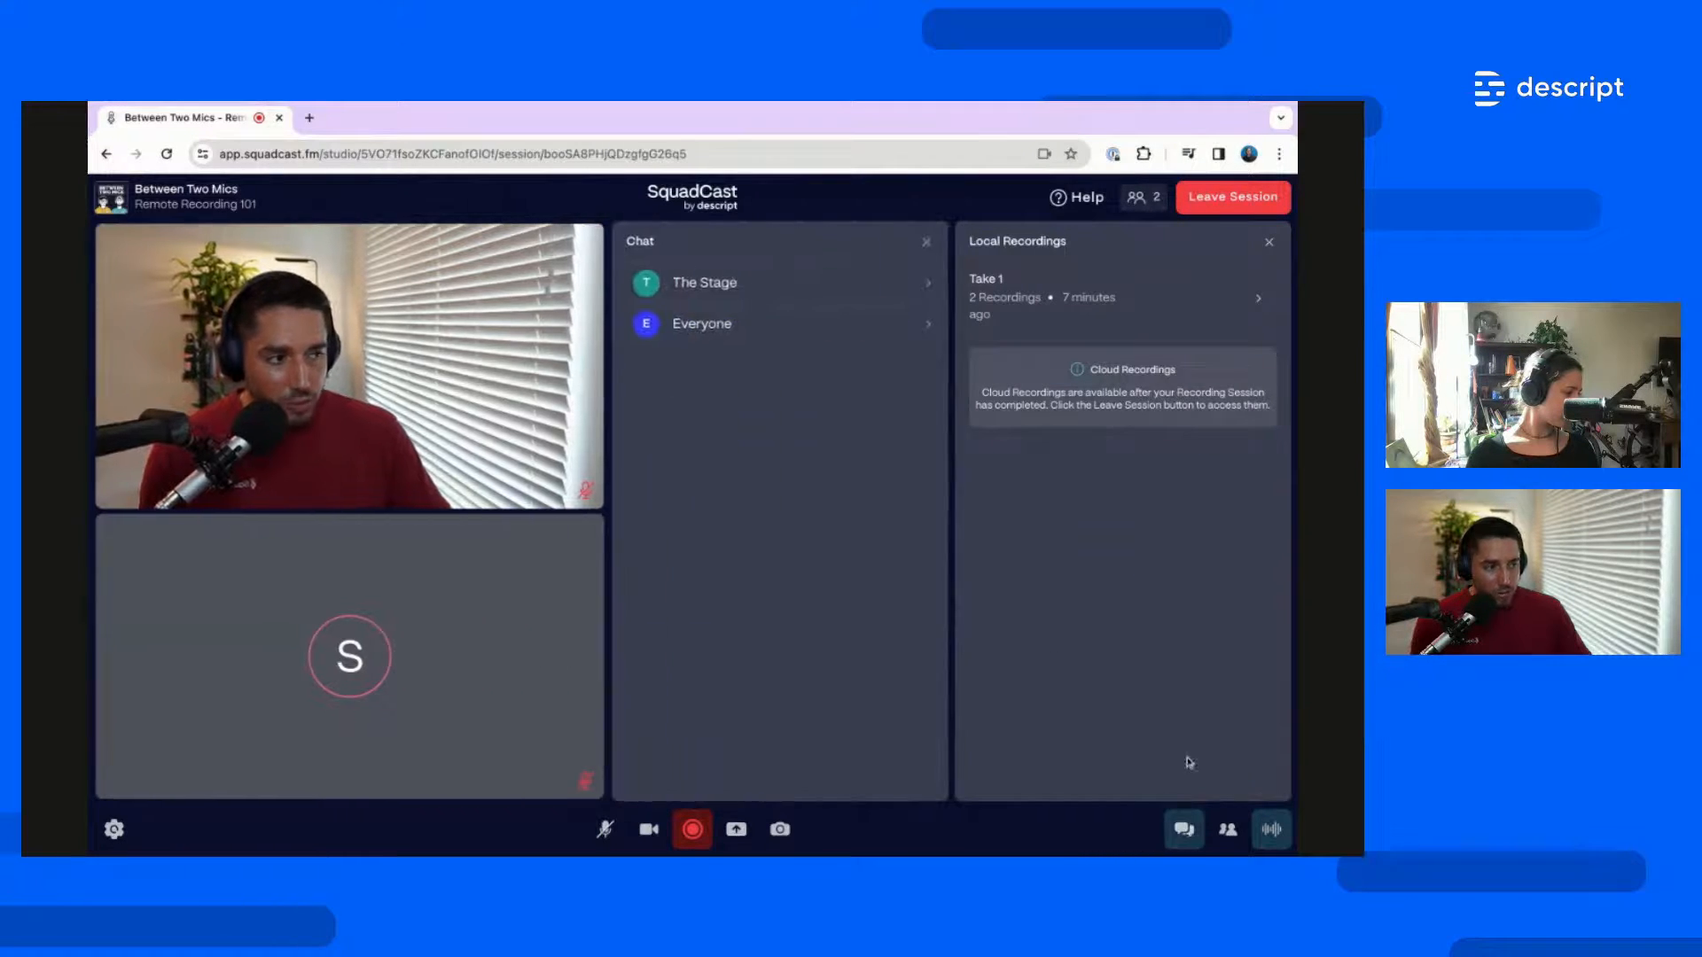
left_click(1269, 241)
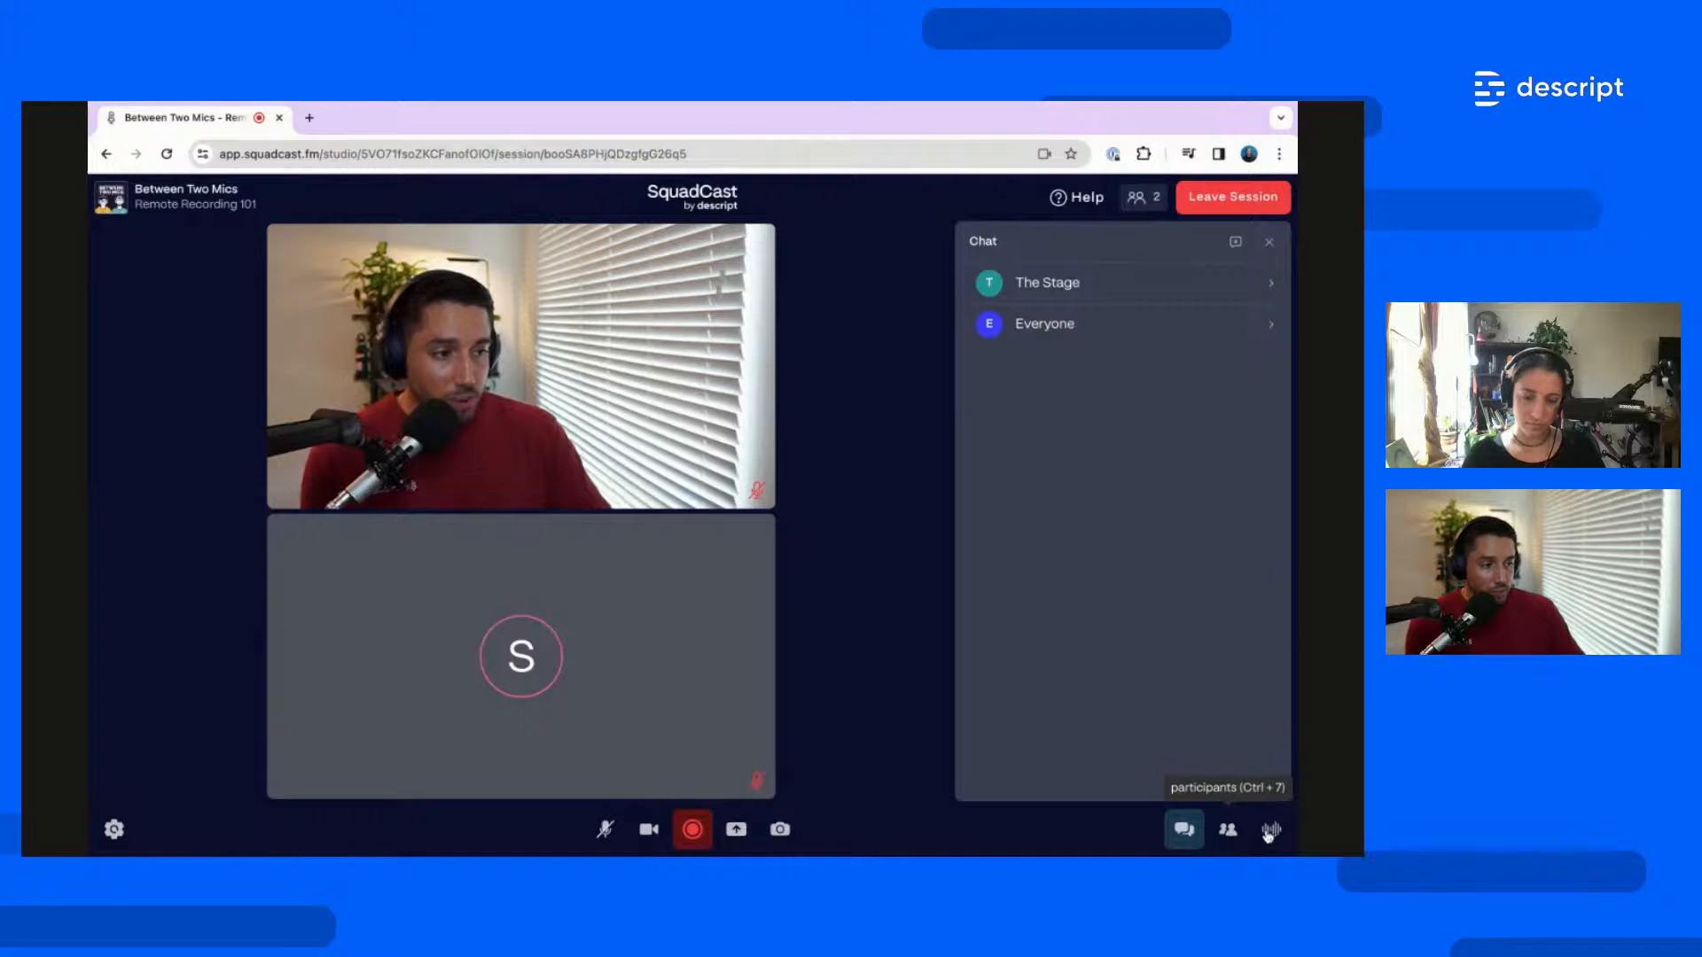
Show the participants and local recordings alongside the chat, and close all three
mouse_move(681, 530)
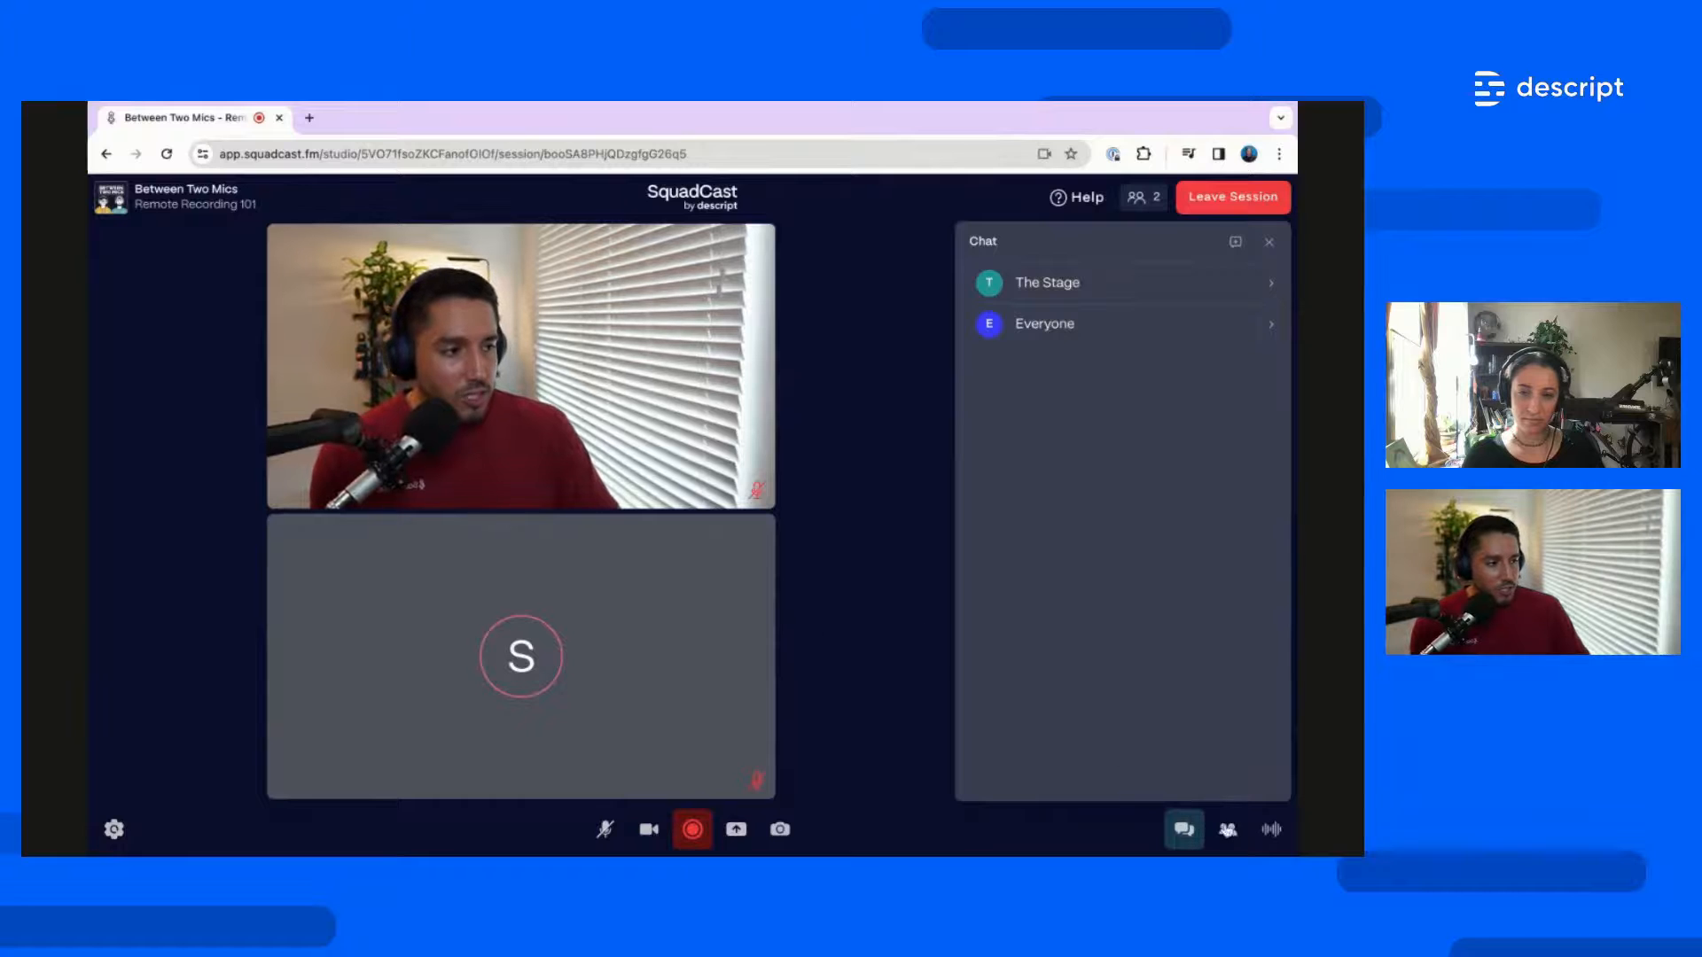
left_click(1228, 833)
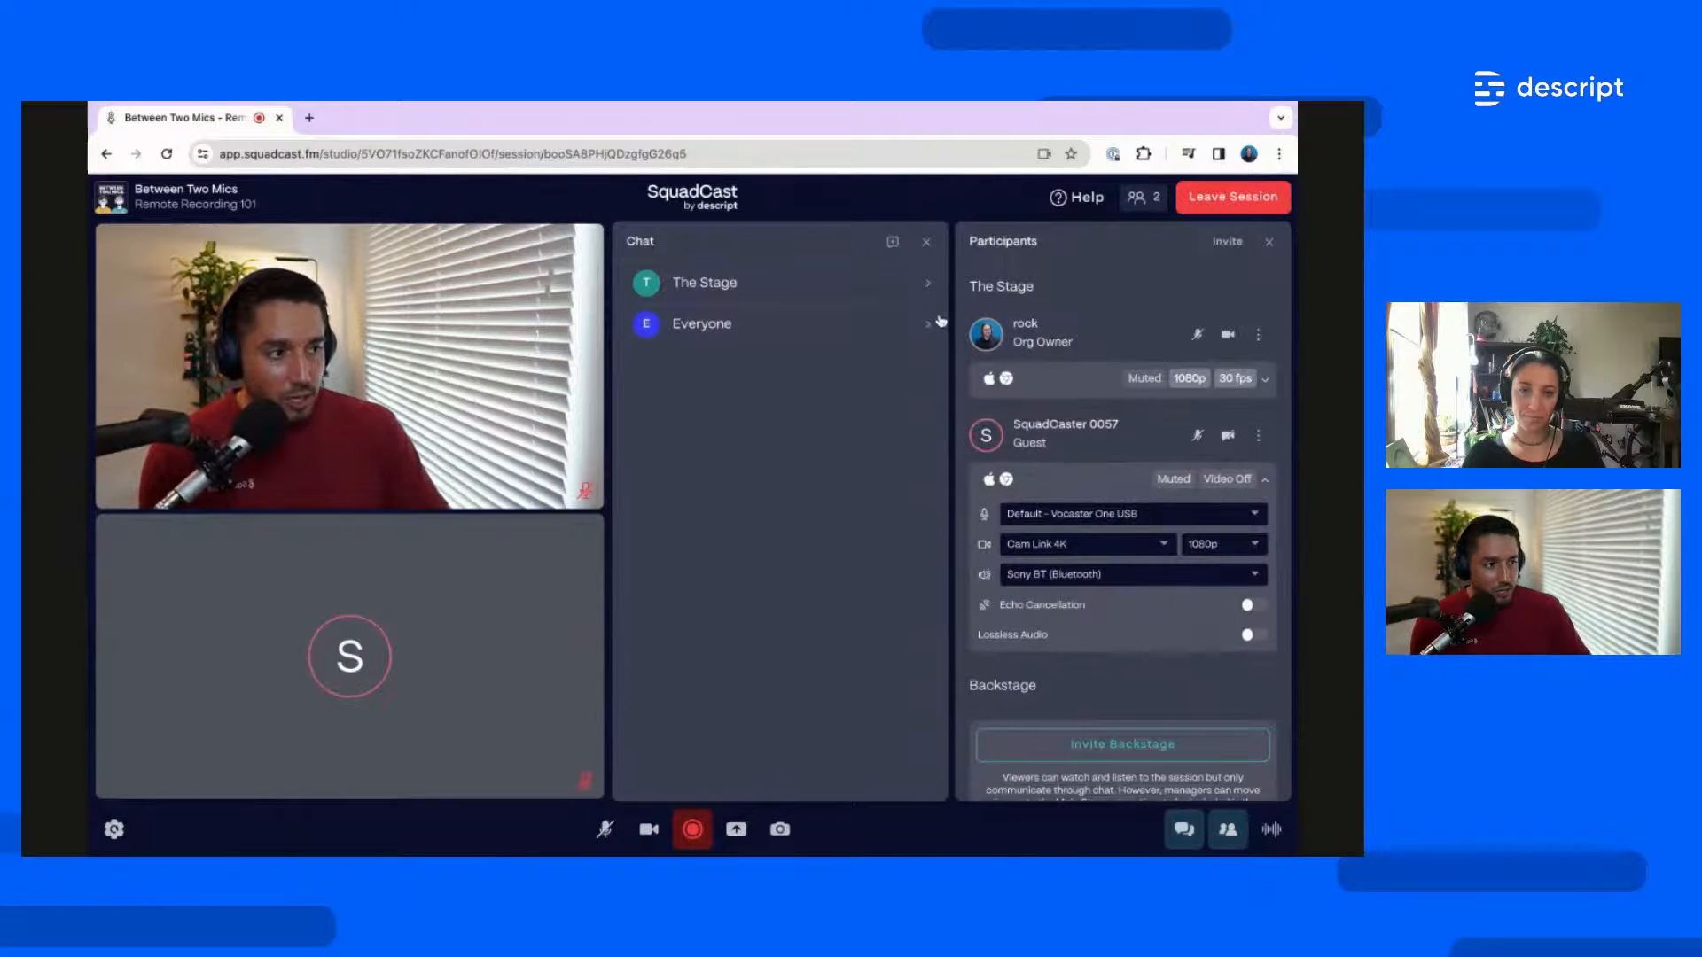
left_click(1269, 830)
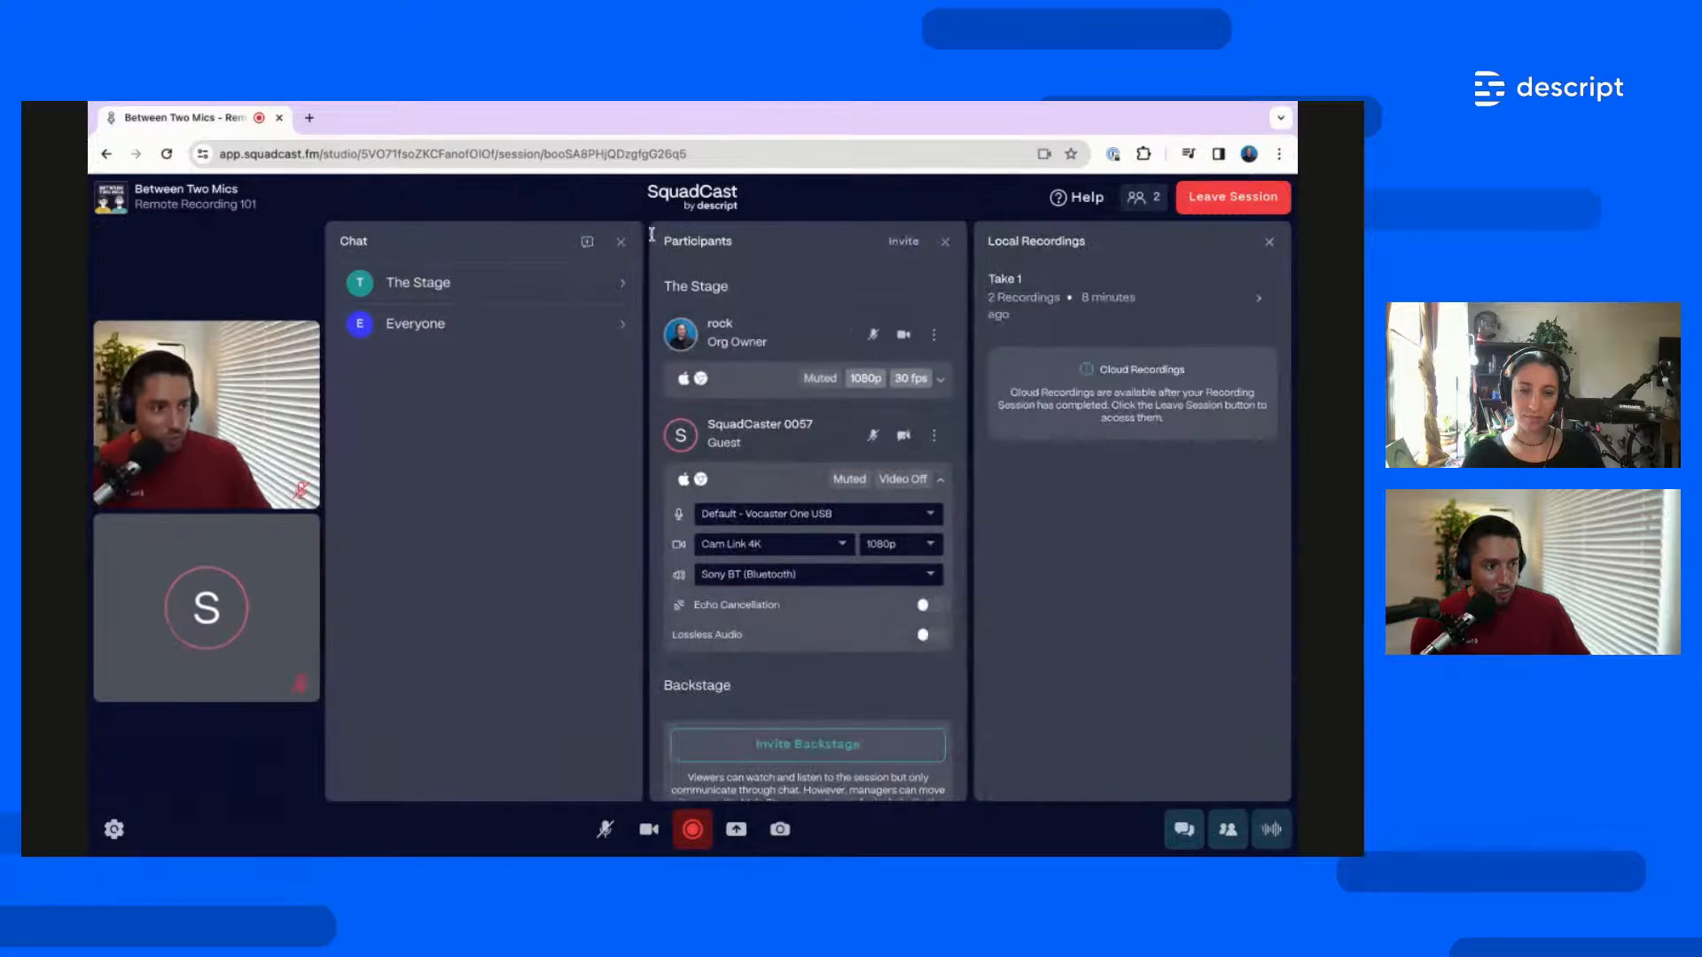
left_click(625, 241)
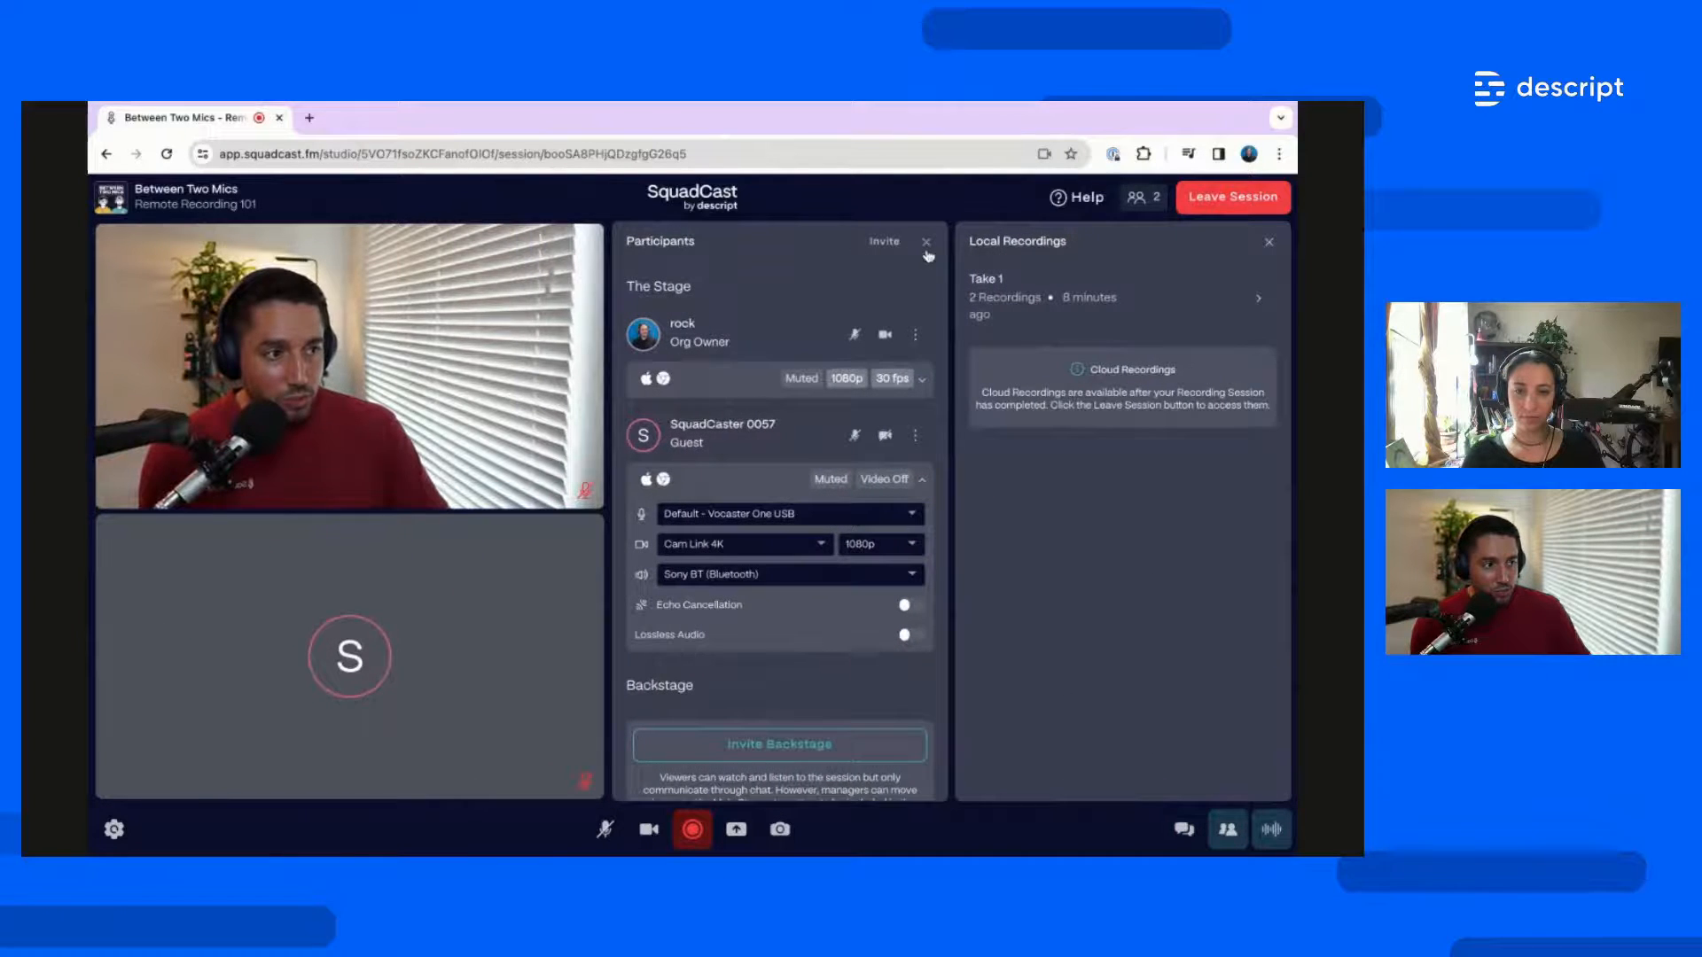
left_click(926, 243)
left_click(1269, 242)
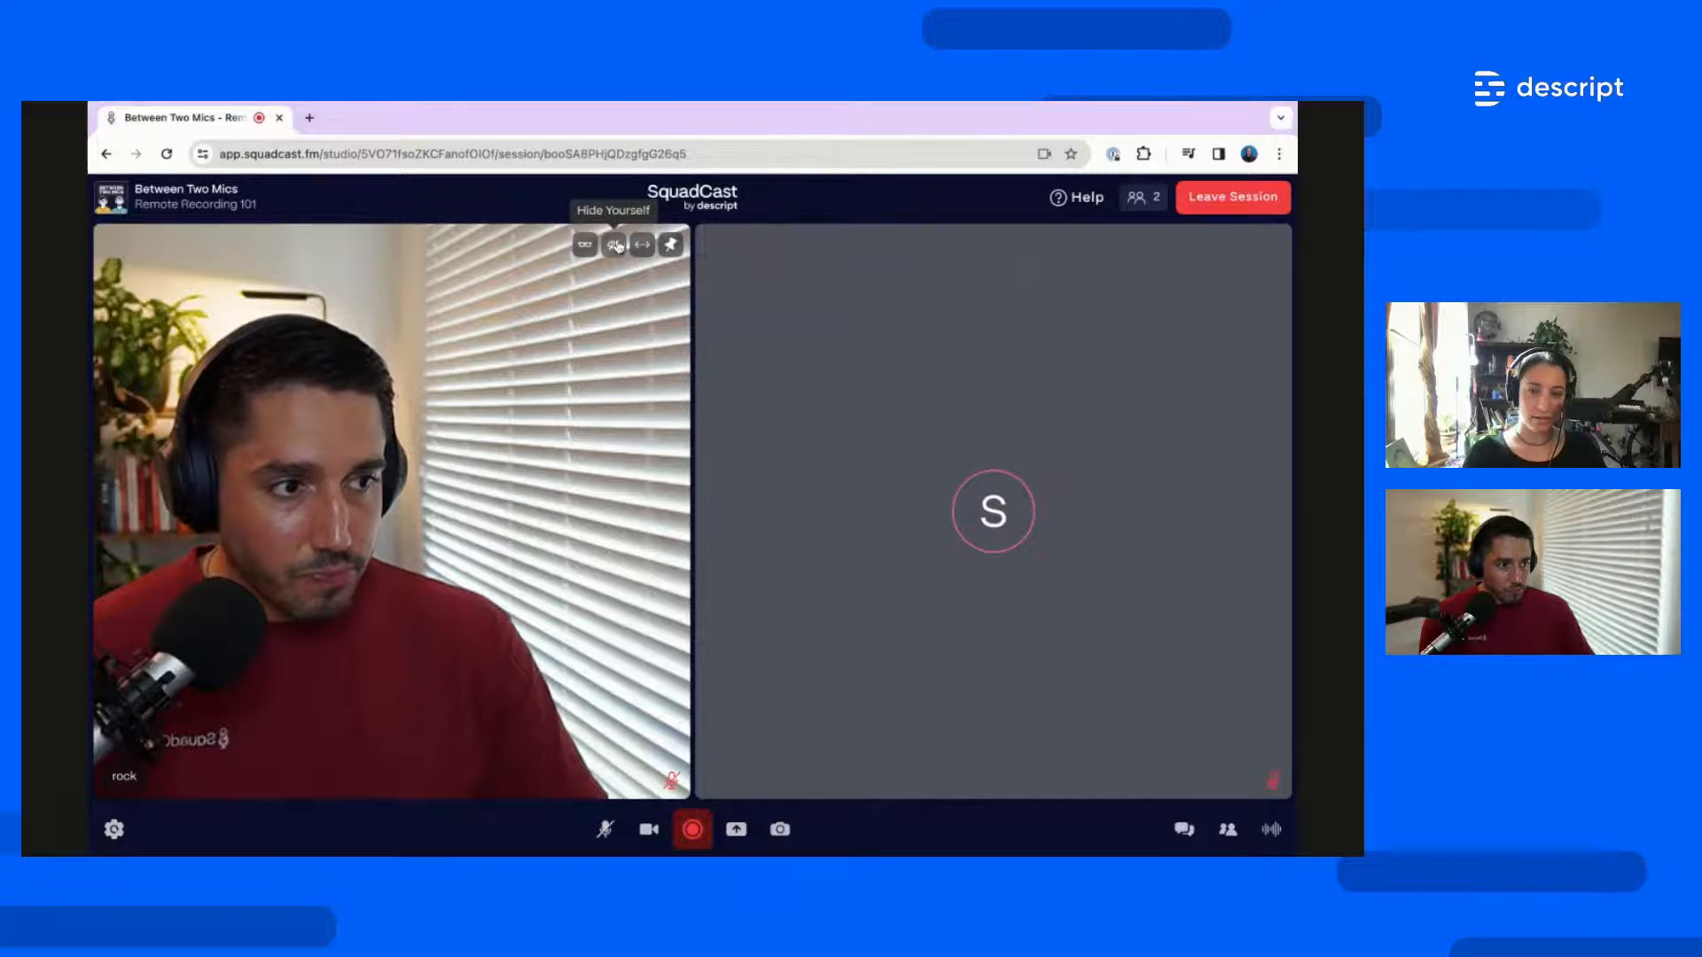
Hide the host's own video tile and show it again, and turn off the host's camera
left_click(616, 245)
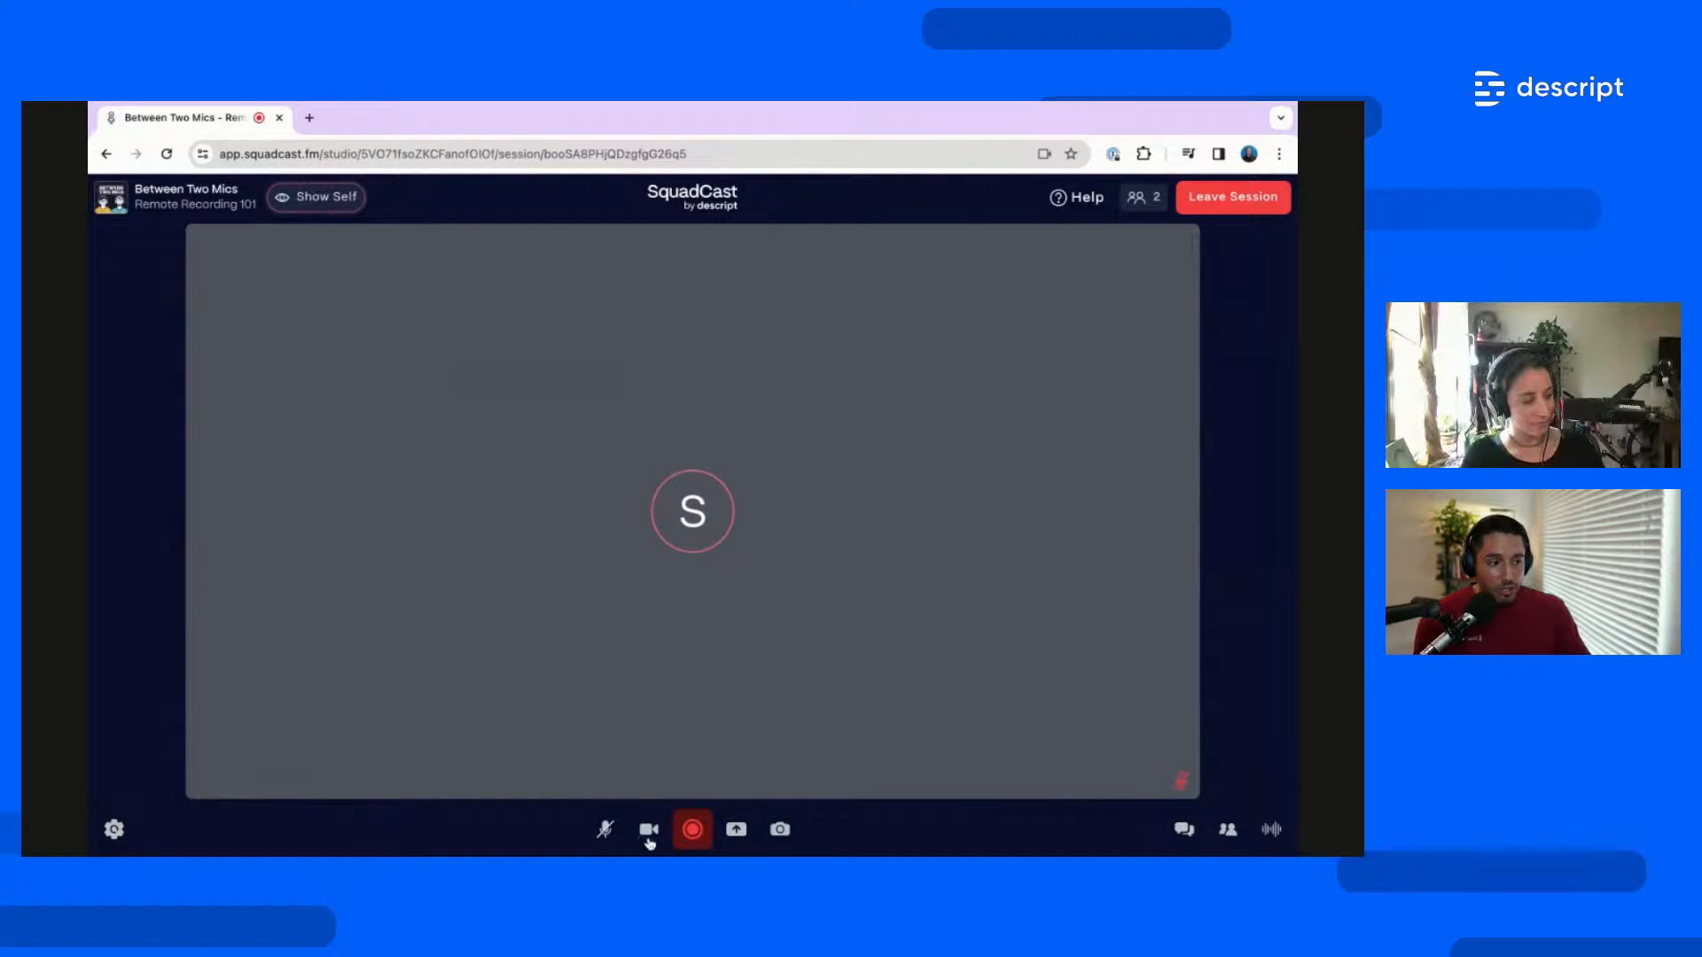
left_click(314, 197)
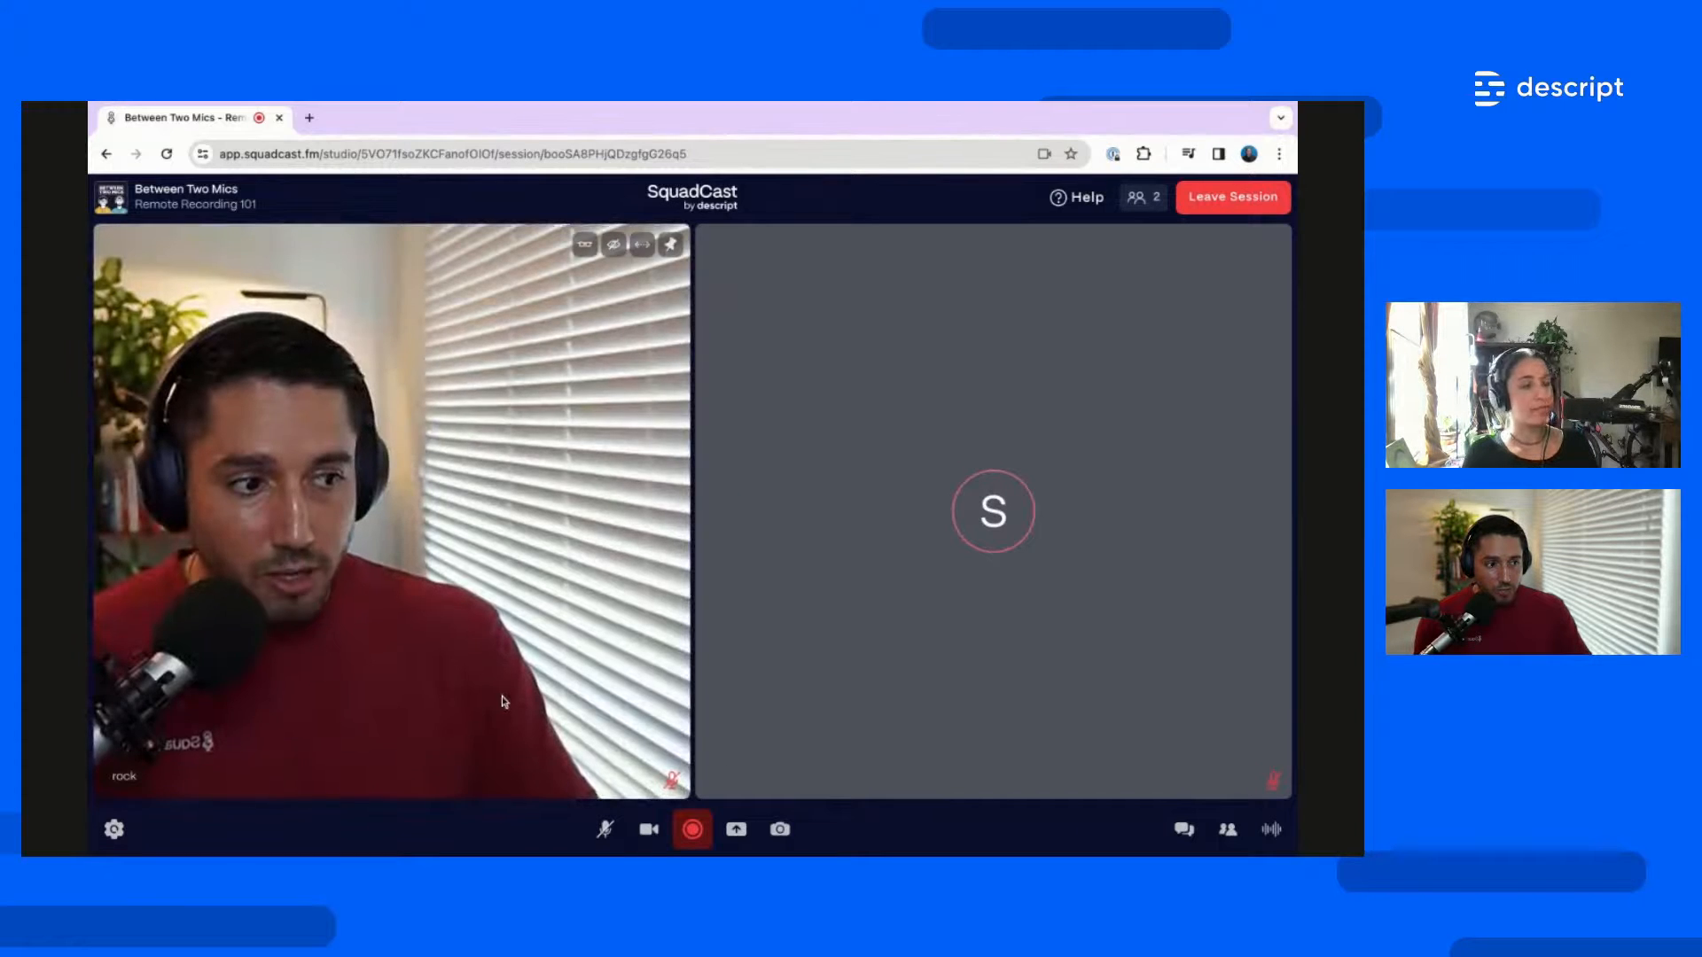
left_click(648, 830)
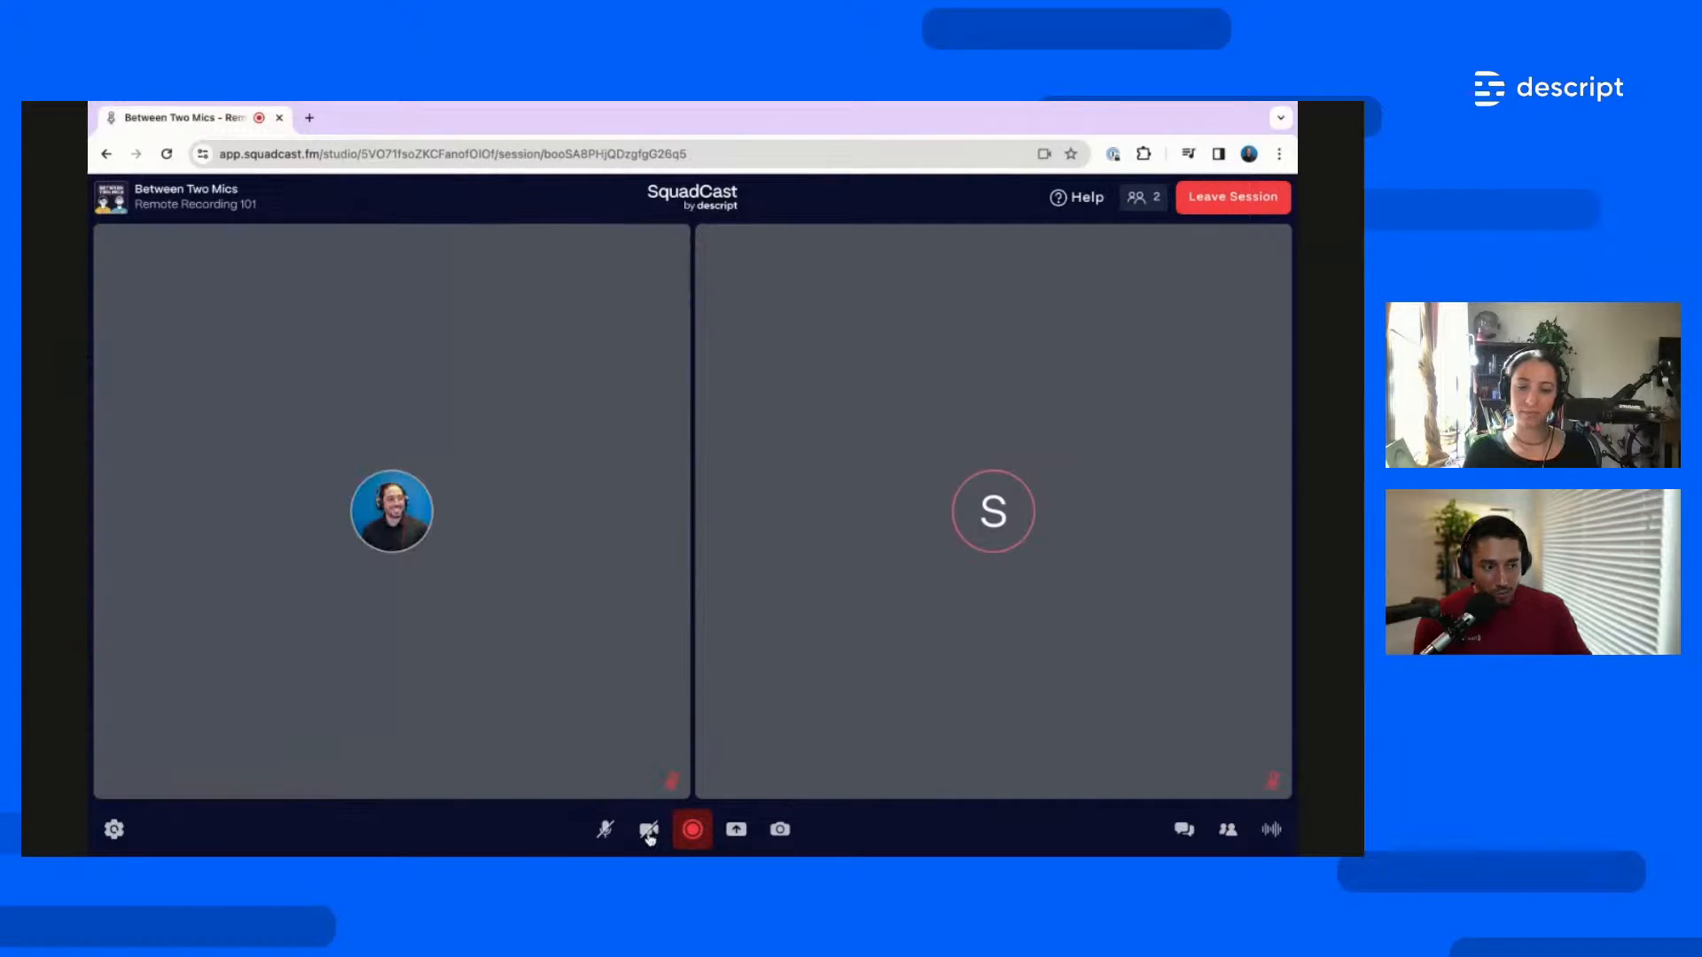